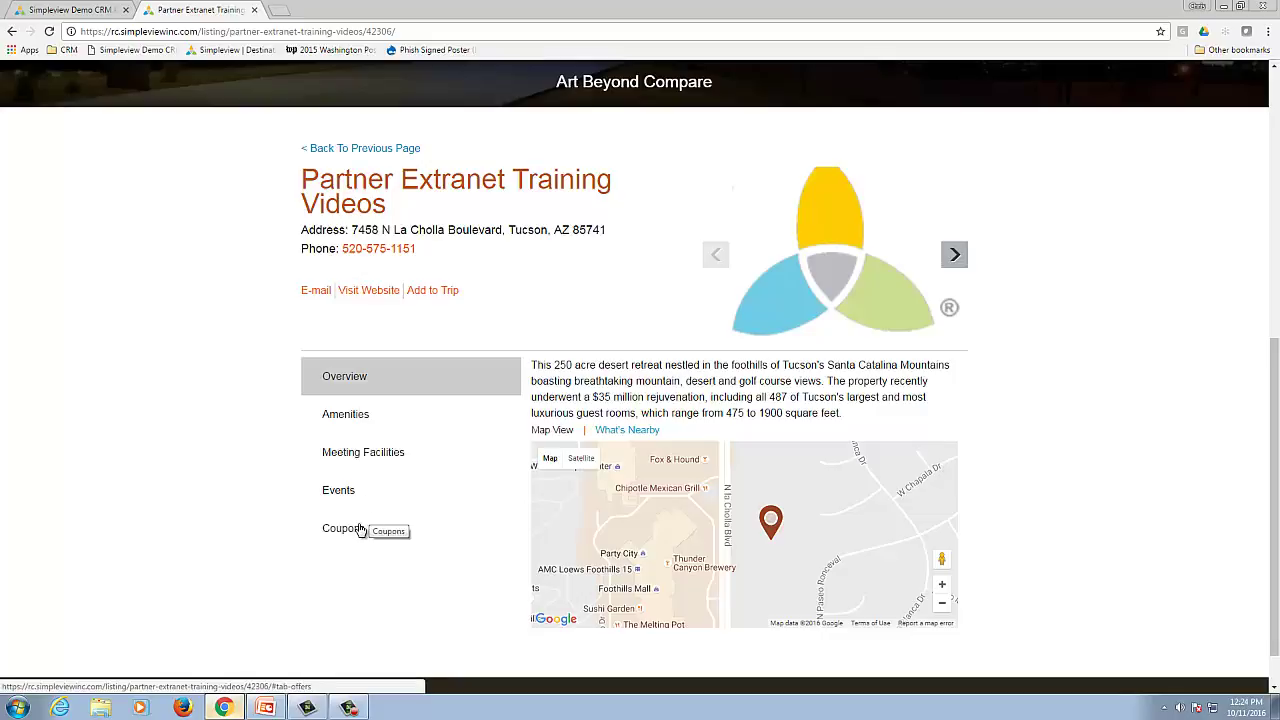
Step: Switch to the partner extranet and open the list of Listings under Collateral
left_click(62, 11)
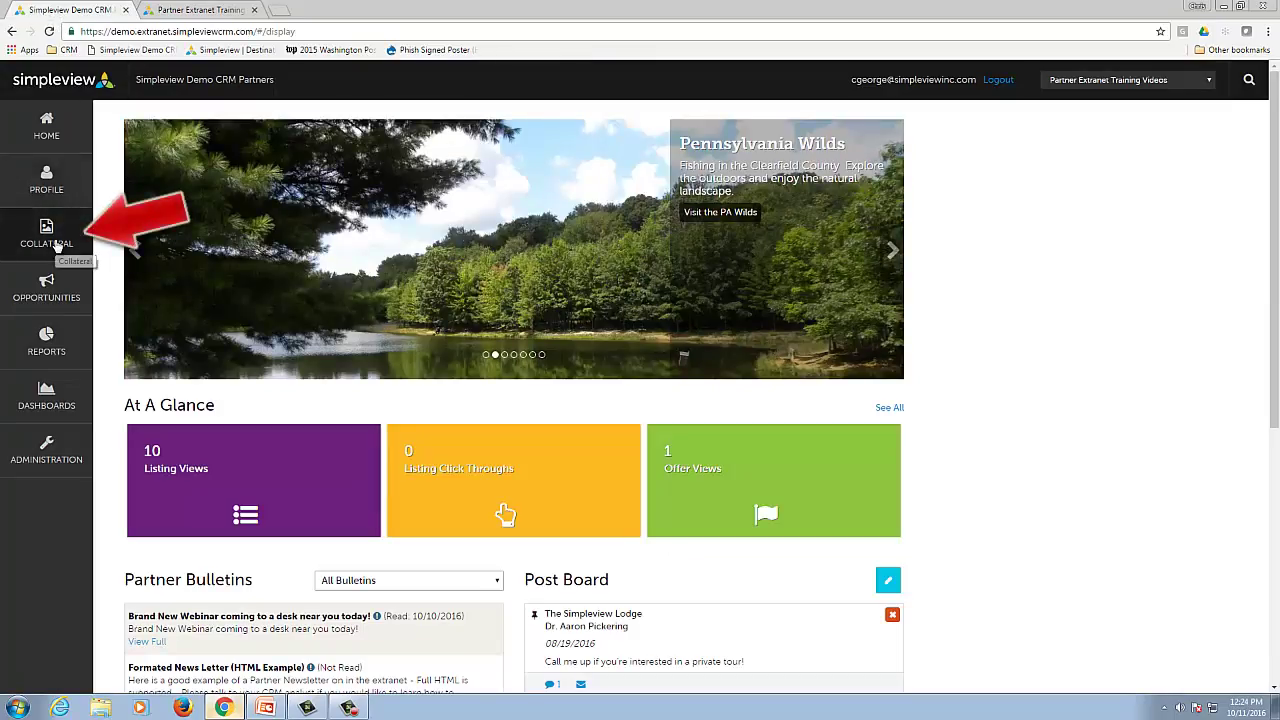
left_click(349, 707)
left_click(990, 460)
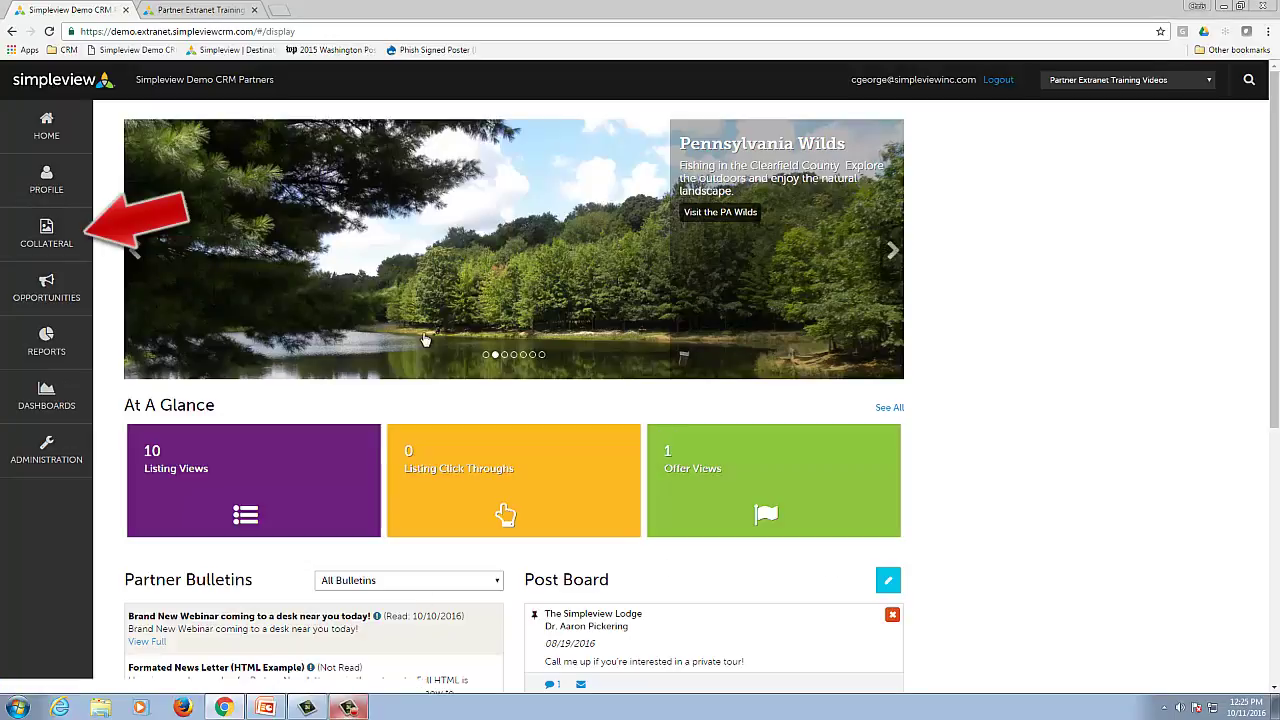
left_click(43, 236)
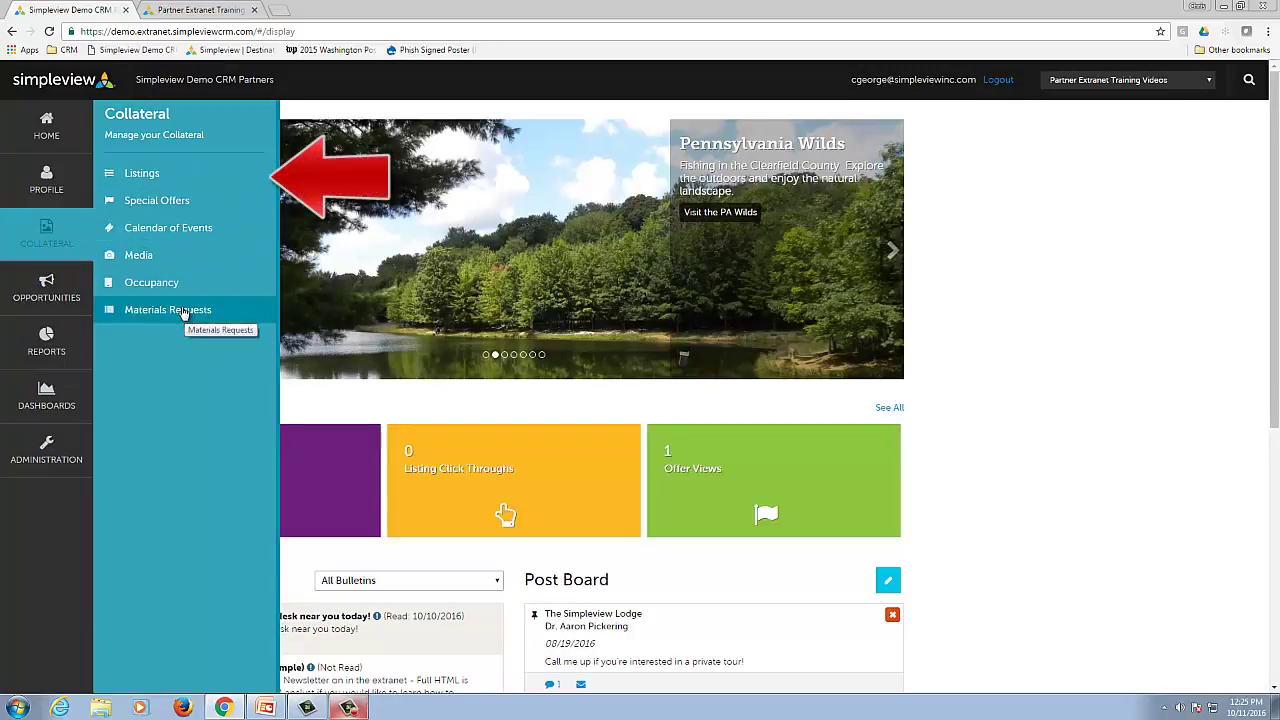
left_click(141, 176)
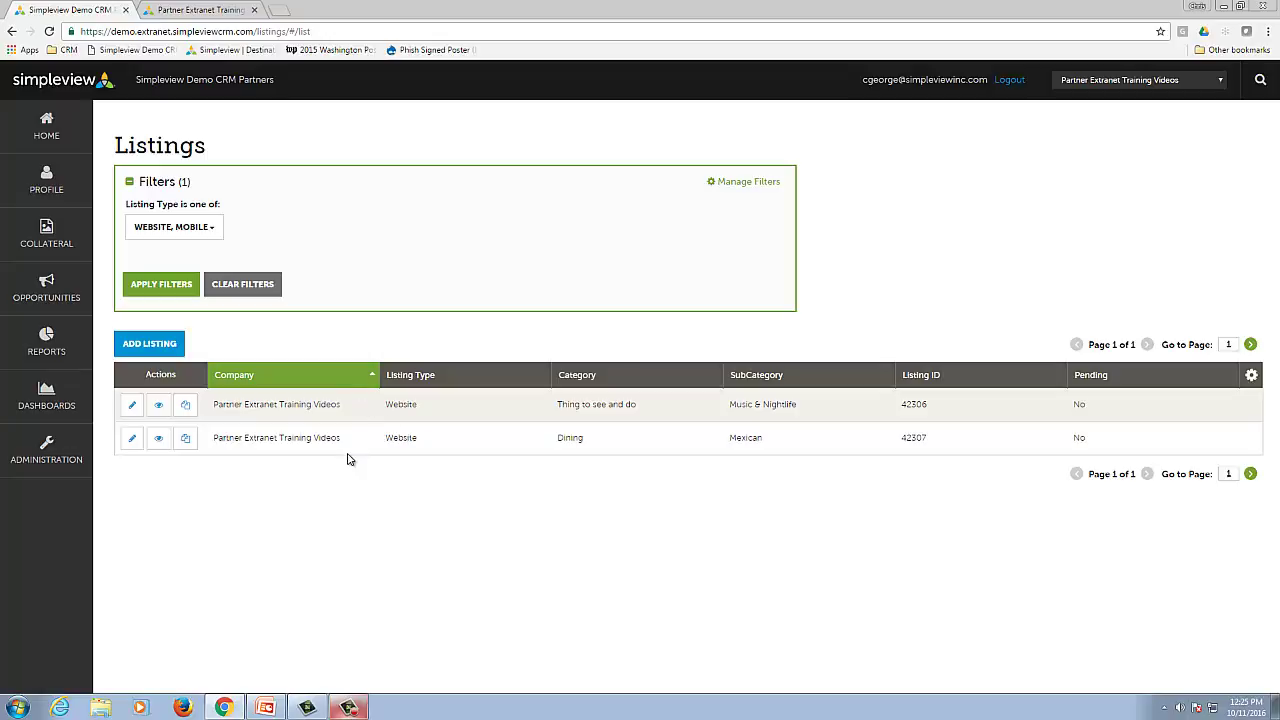
Step: Examine the category of the "Thing to see and do" listing and compare it with the public listing page
left_click_drag(557, 406, 654, 416)
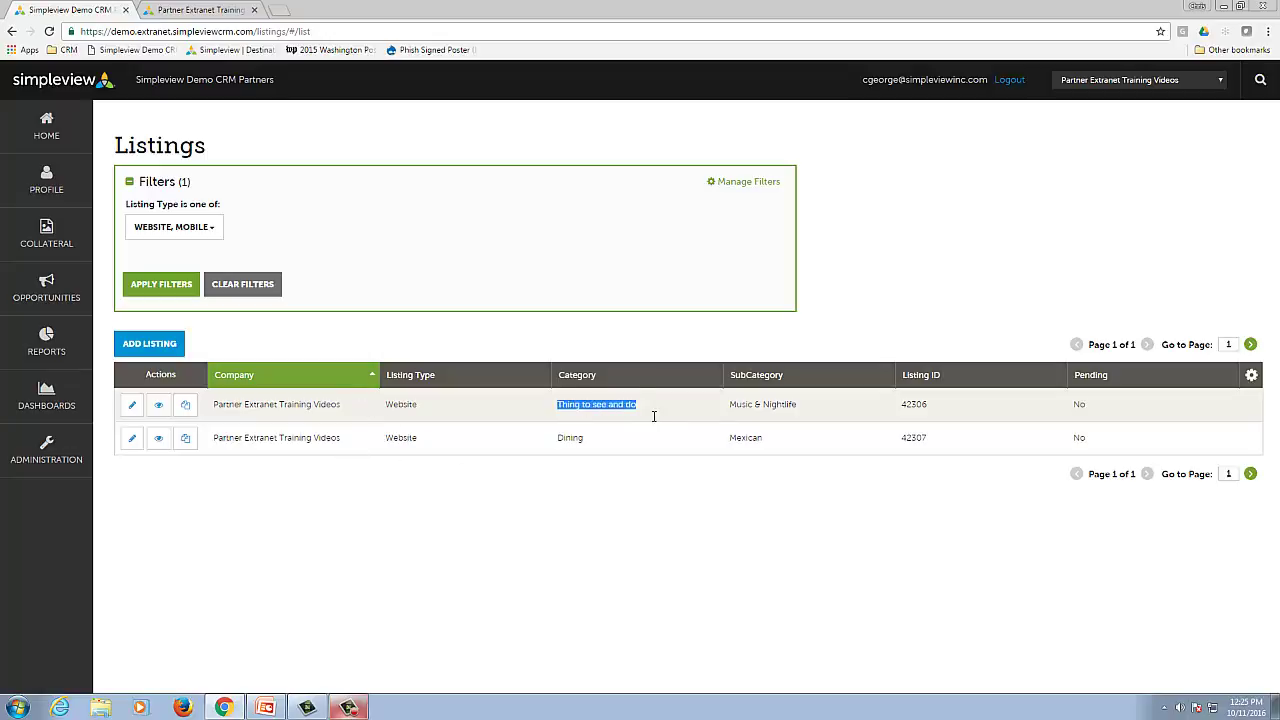
left_click(210, 10)
scroll(350, 200, "up", 5)
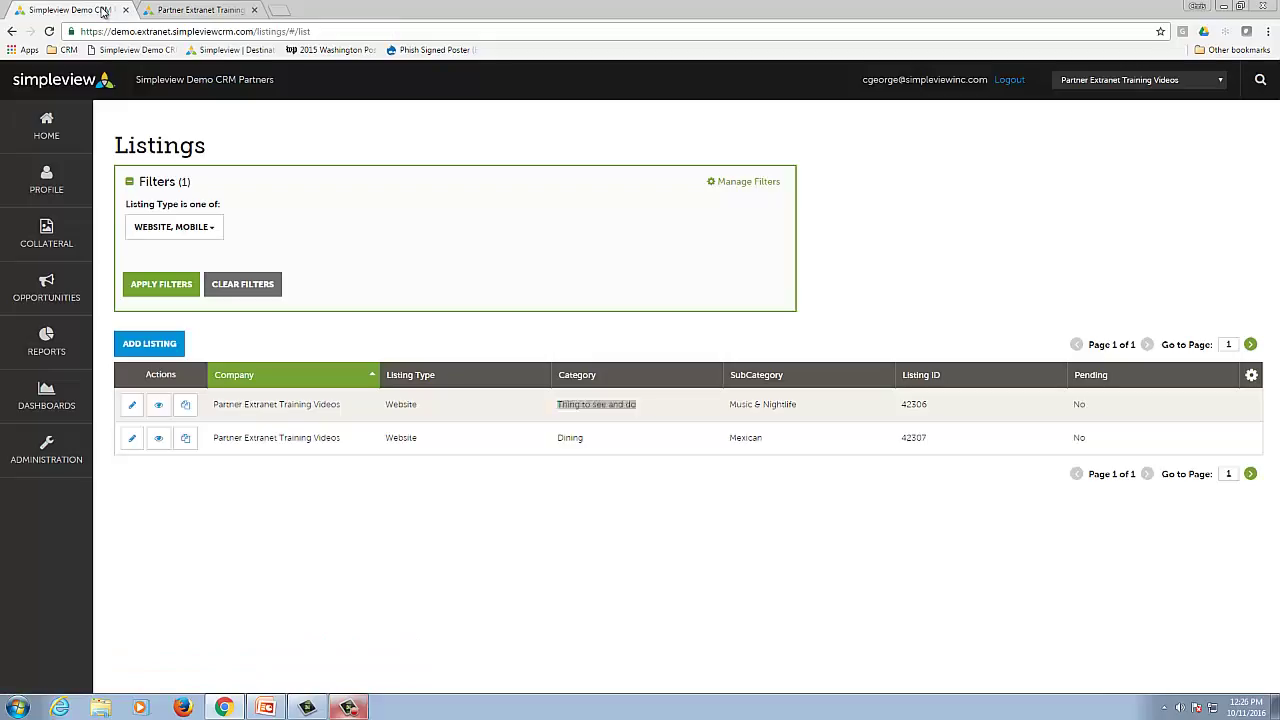
left_click(100, 10)
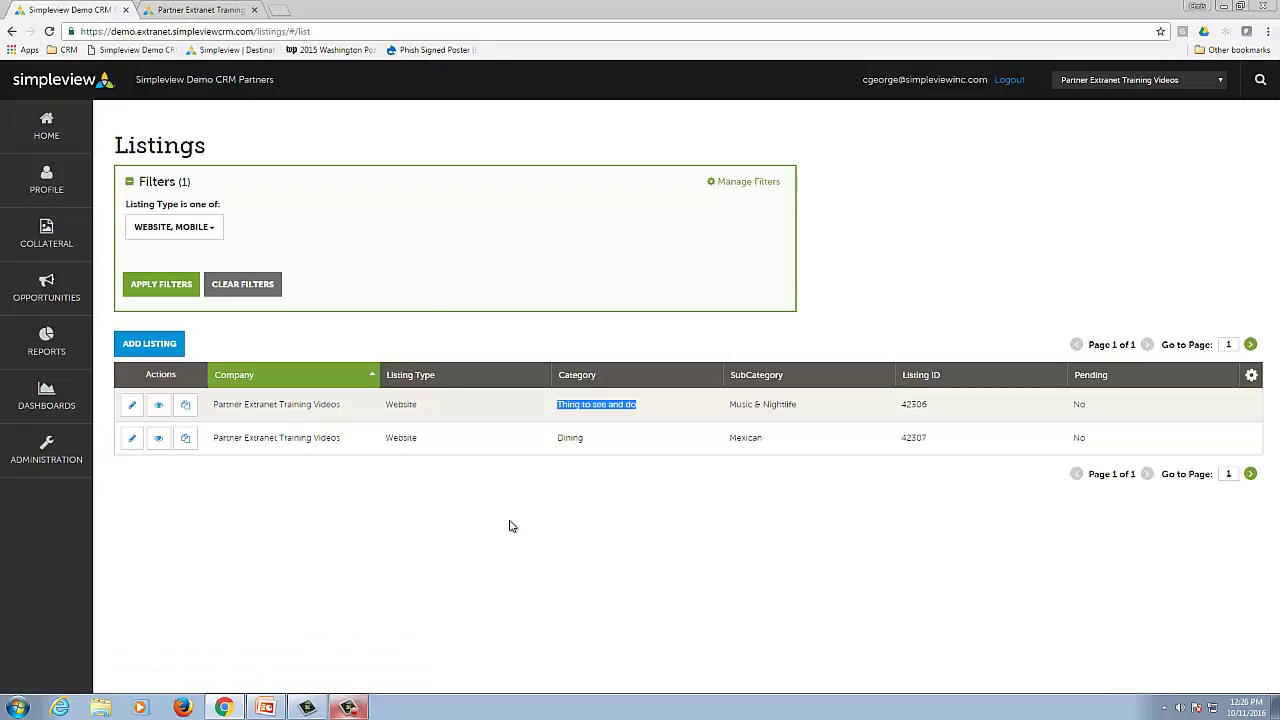
left_click(454, 517)
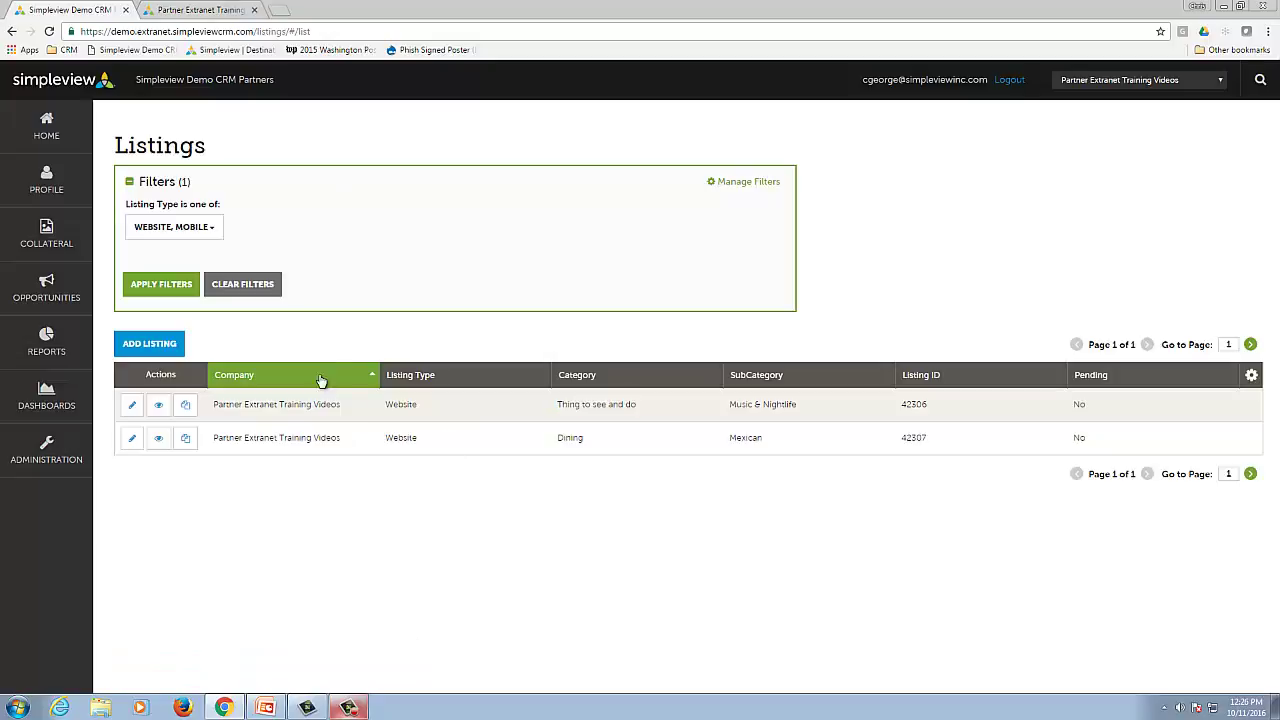
Step: Open the Website listing in the "Thing to see and do" category for editing
double_click(392, 404)
left_click(406, 437)
Step: Review the address, phone number and description on the listing's public web page
left_click(168, 8)
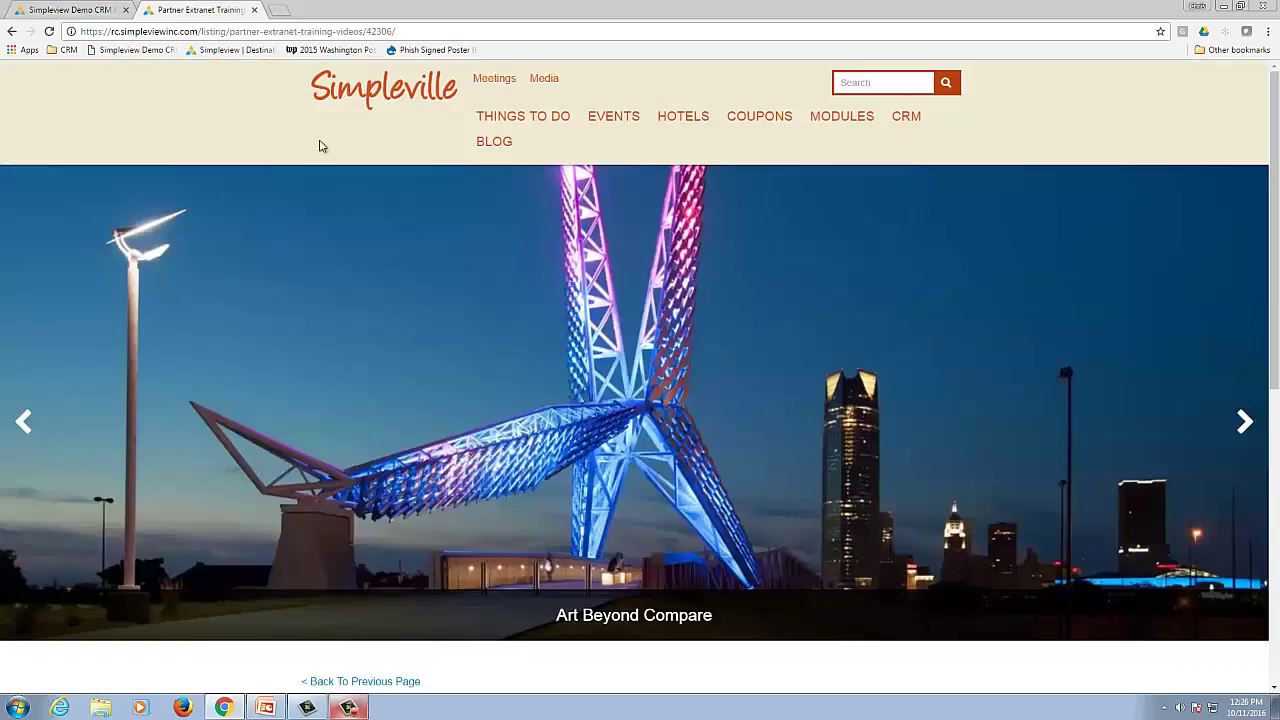
scroll(326, 417, "down", 5)
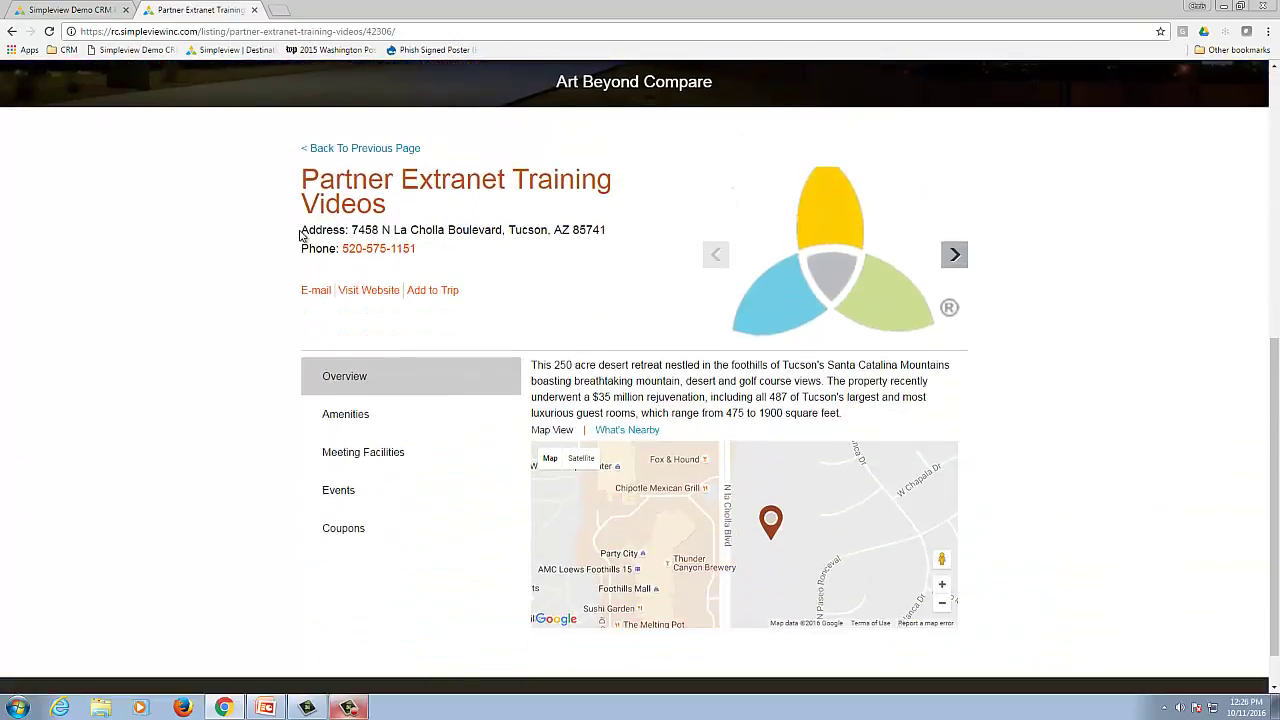
left_click_drag(300, 234, 514, 249)
left_click(328, 233)
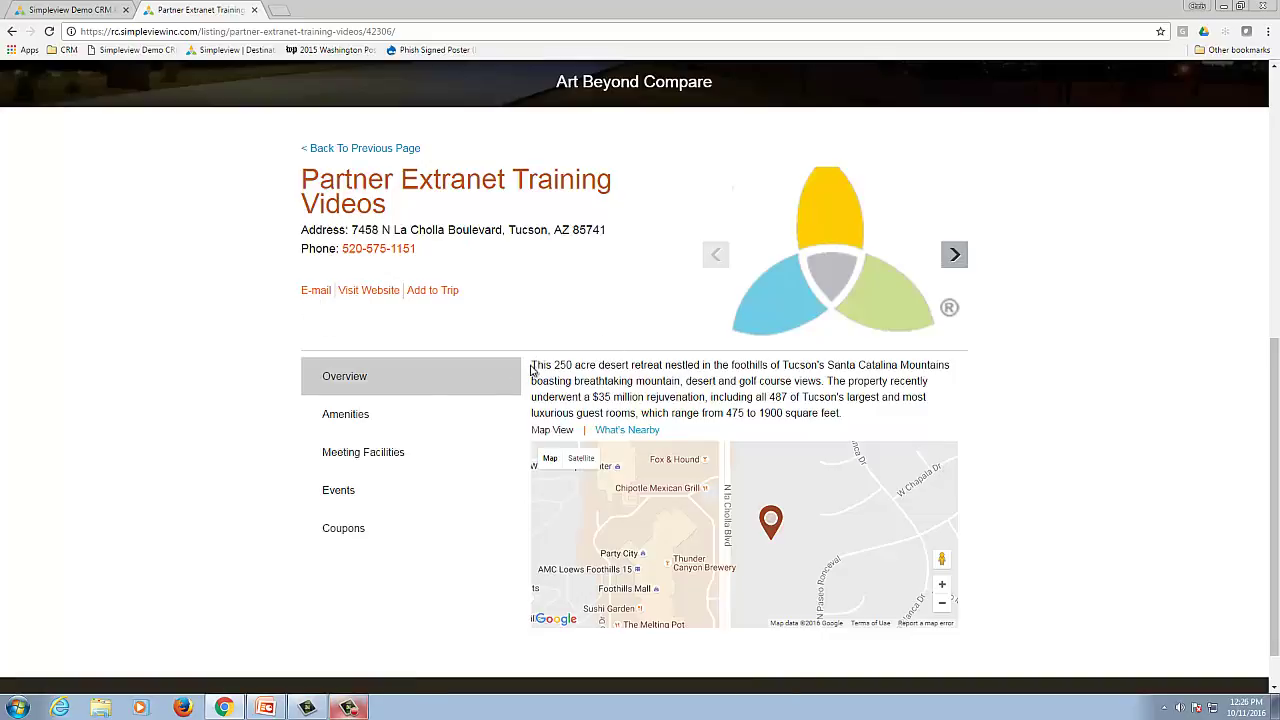
left_click_drag(531, 366, 884, 418)
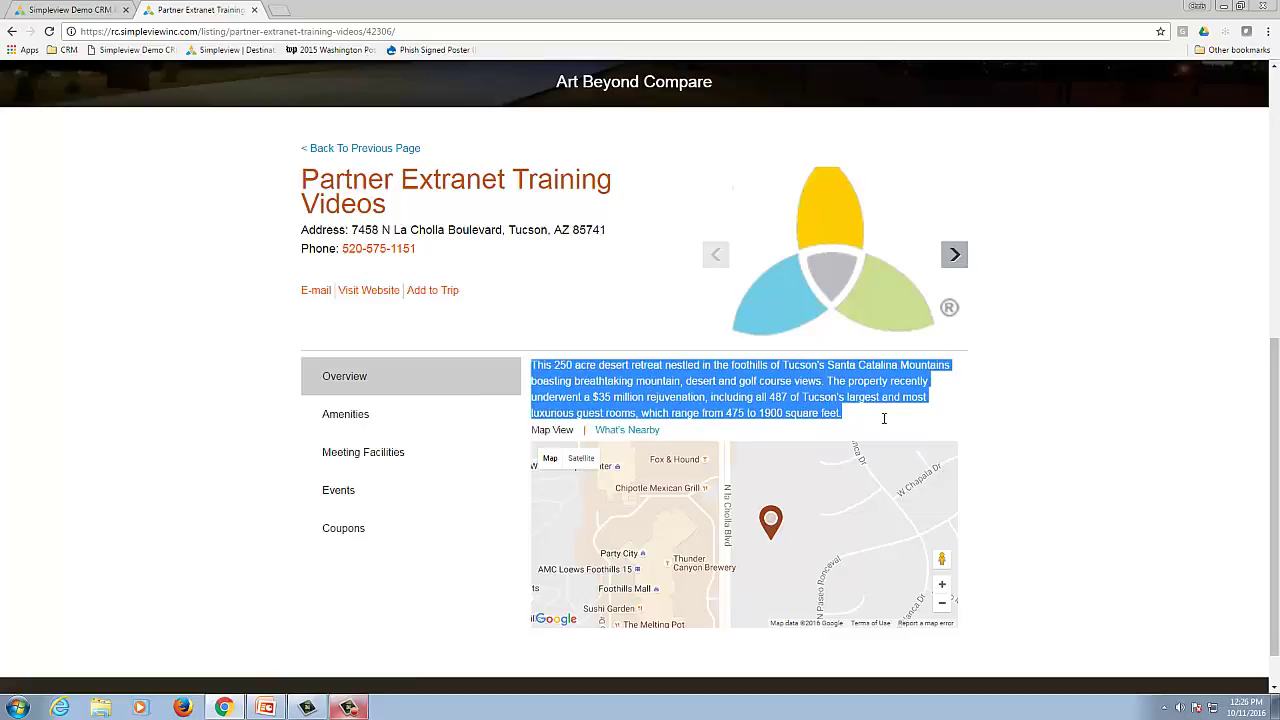
left_click(158, 238)
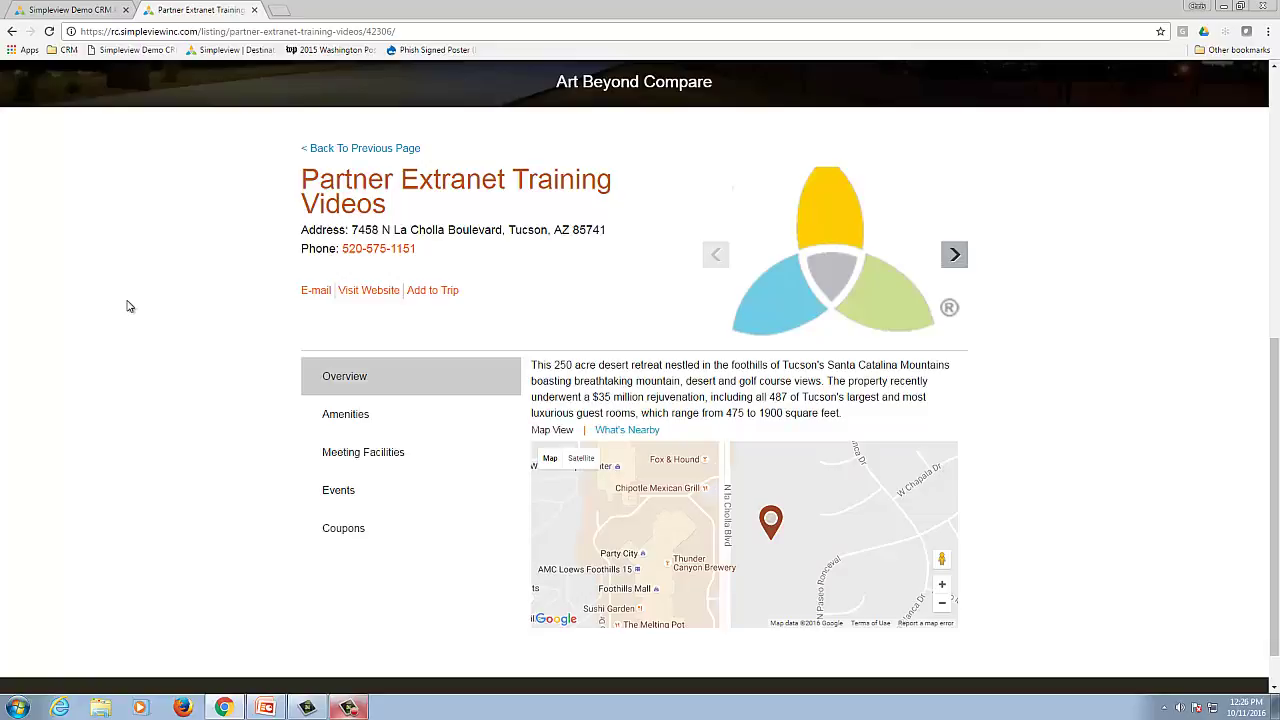
Step: Compare the extranet form's listing information, including the required Description, with the public listing page
left_click(76, 10)
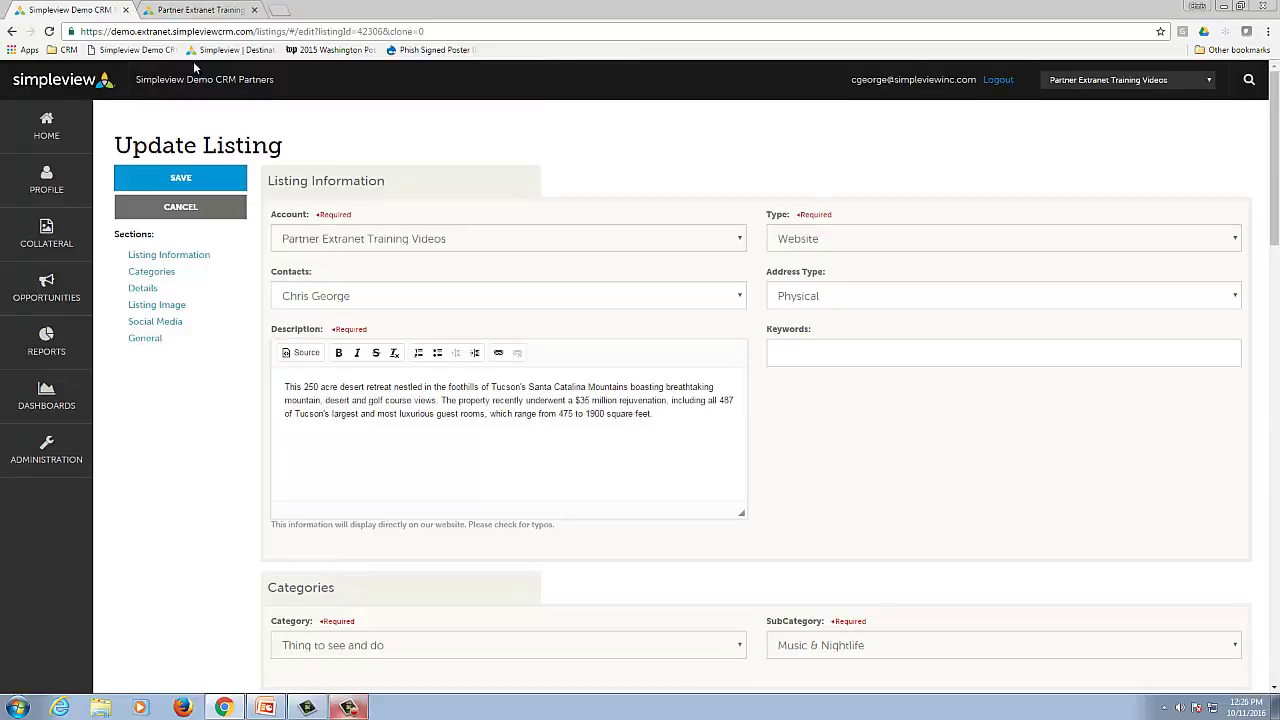
left_click(193, 10)
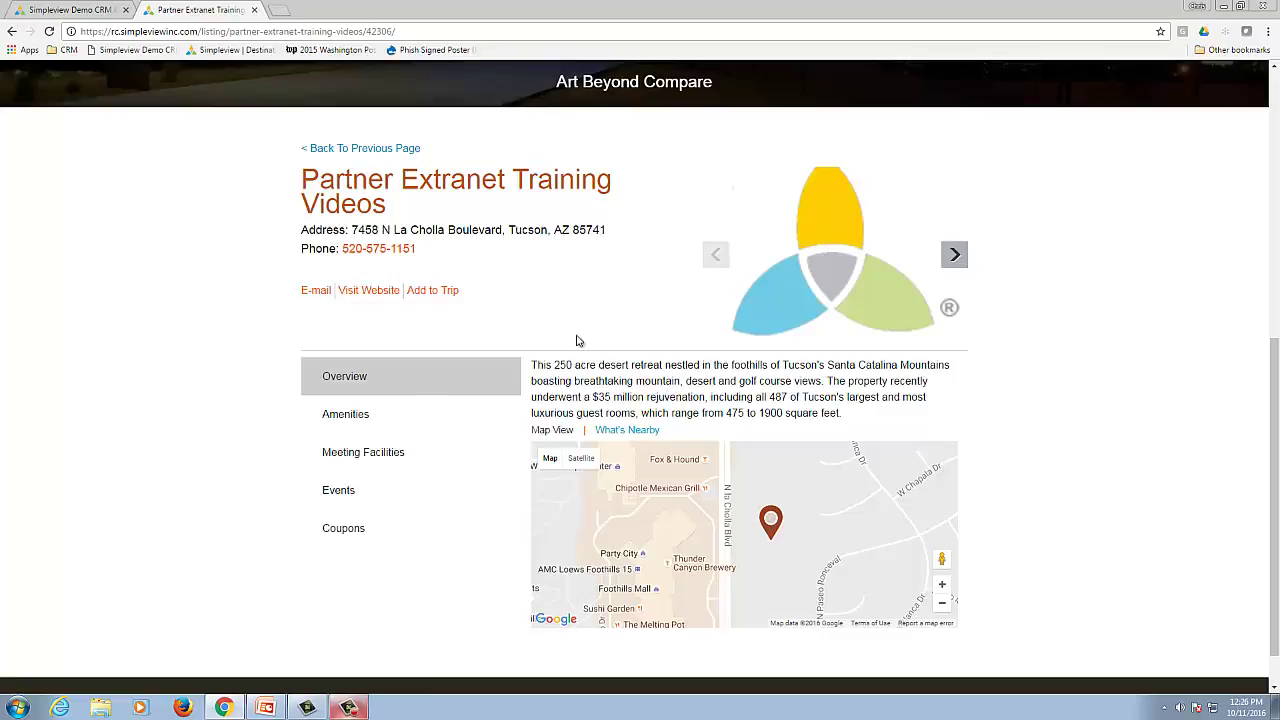
left_click(76, 12)
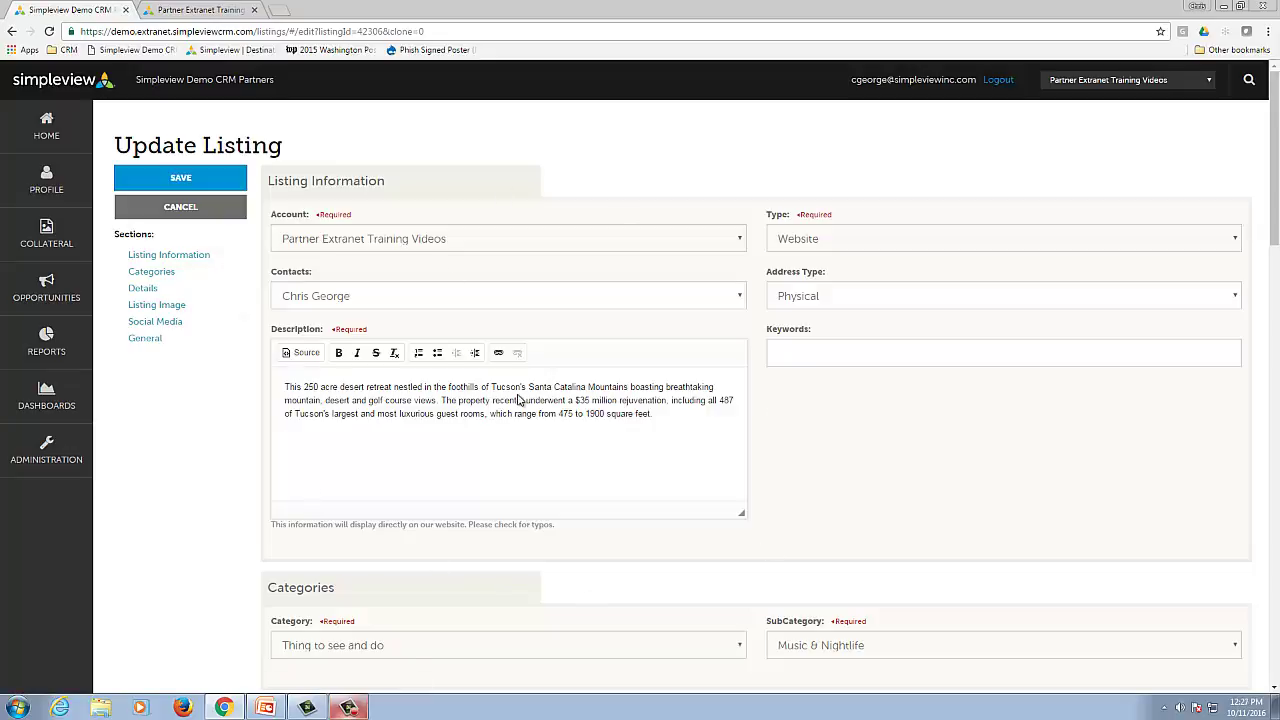
double_click(351, 329)
left_click(458, 336)
left_click(349, 707)
left_click(1217, 643)
left_click(212, 14)
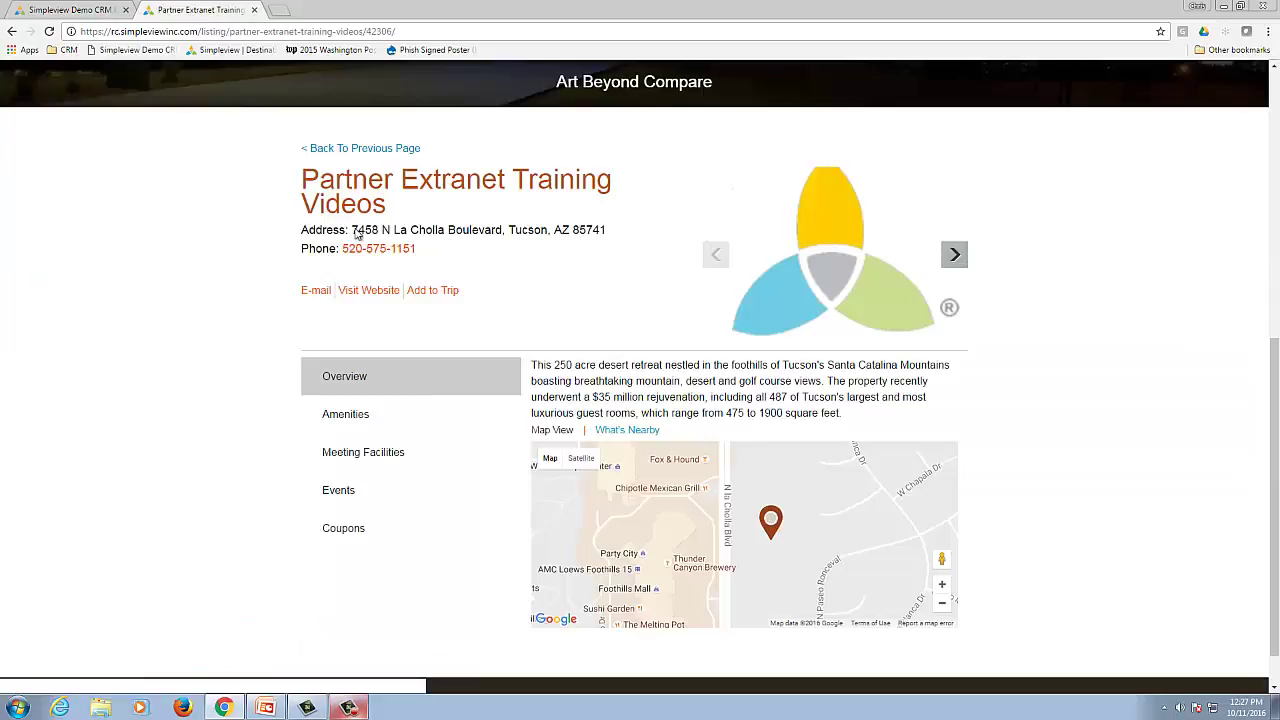
left_click(100, 10)
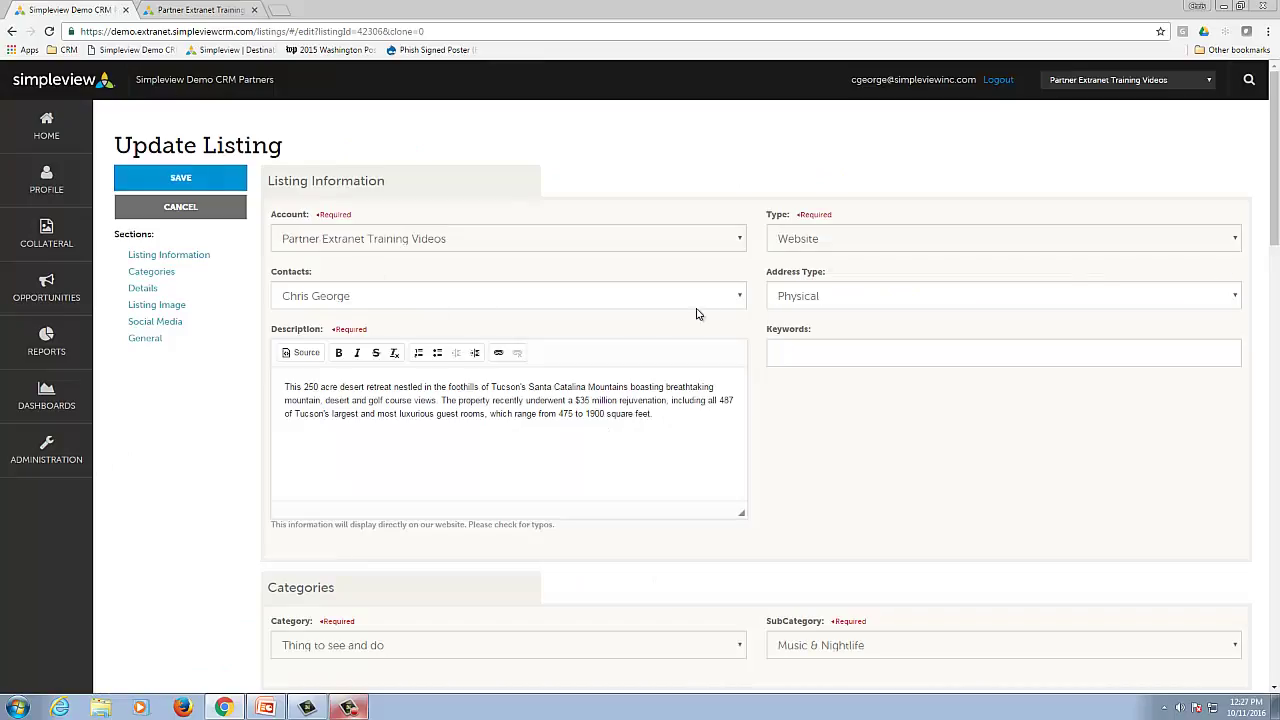
Step: Assign the second contact in the account's contact list to the listing and choose Physical as its address type
left_click(737, 295)
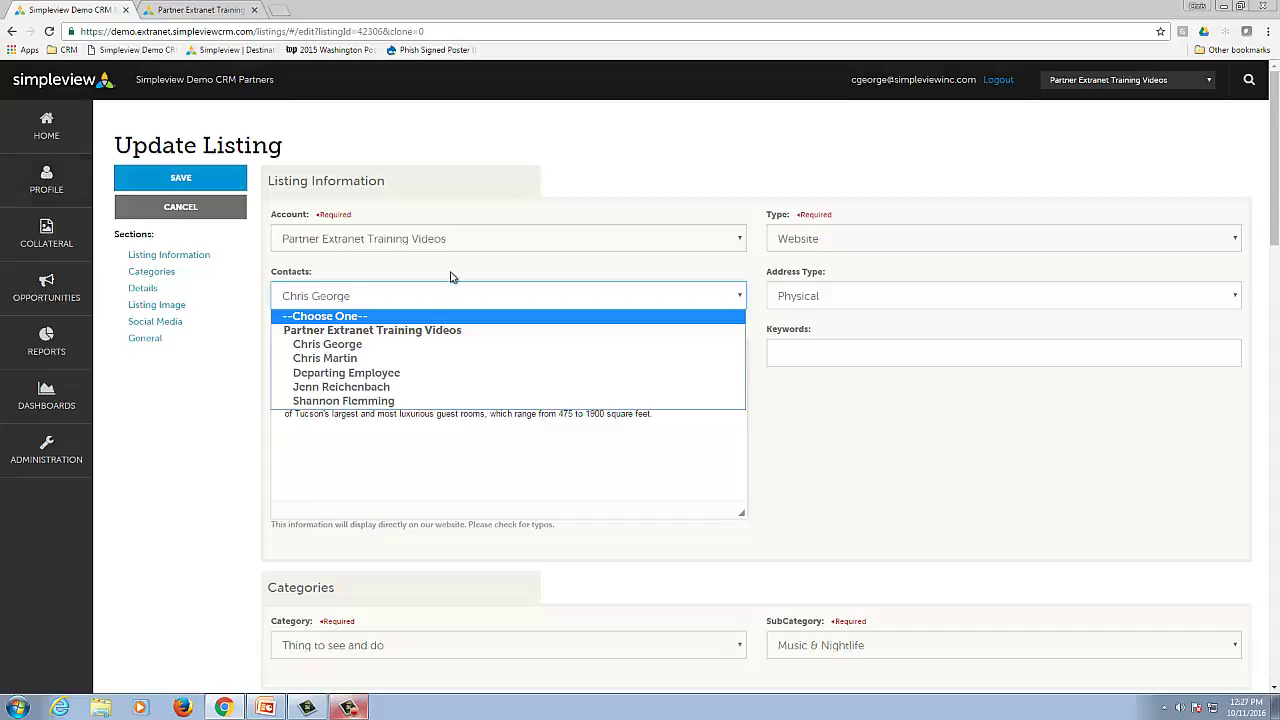
left_click(395, 360)
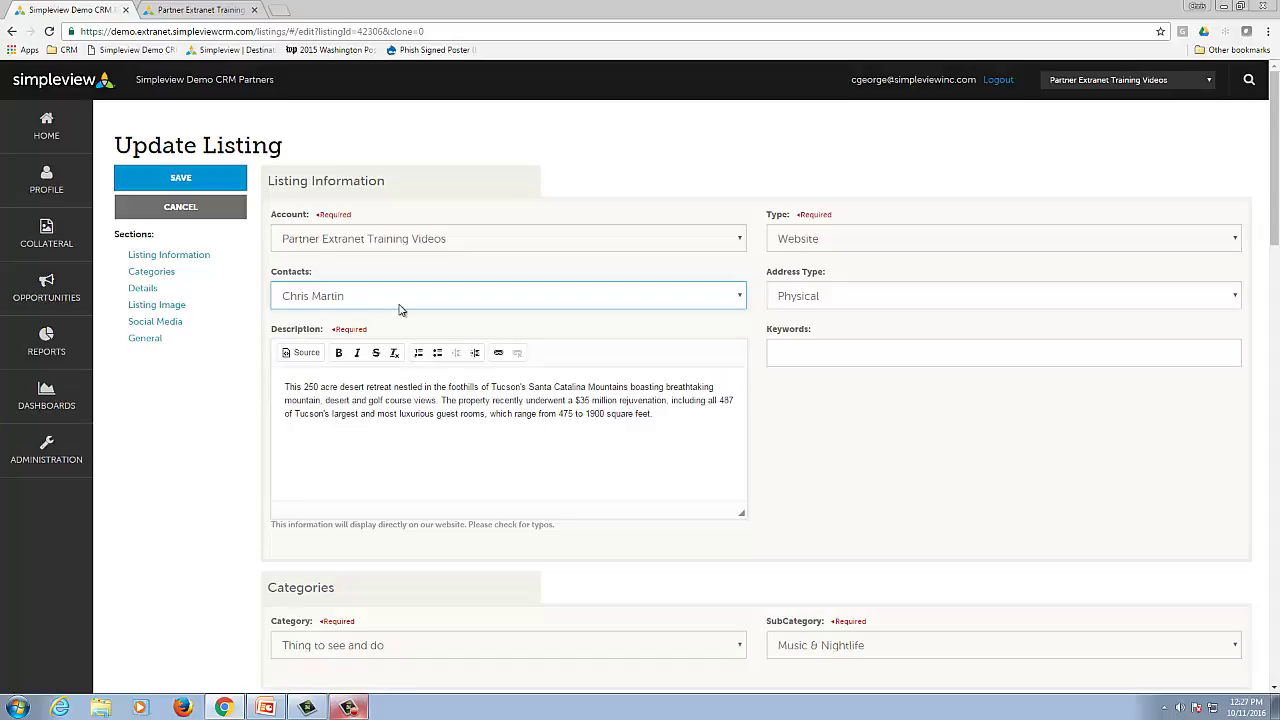
left_click(897, 297)
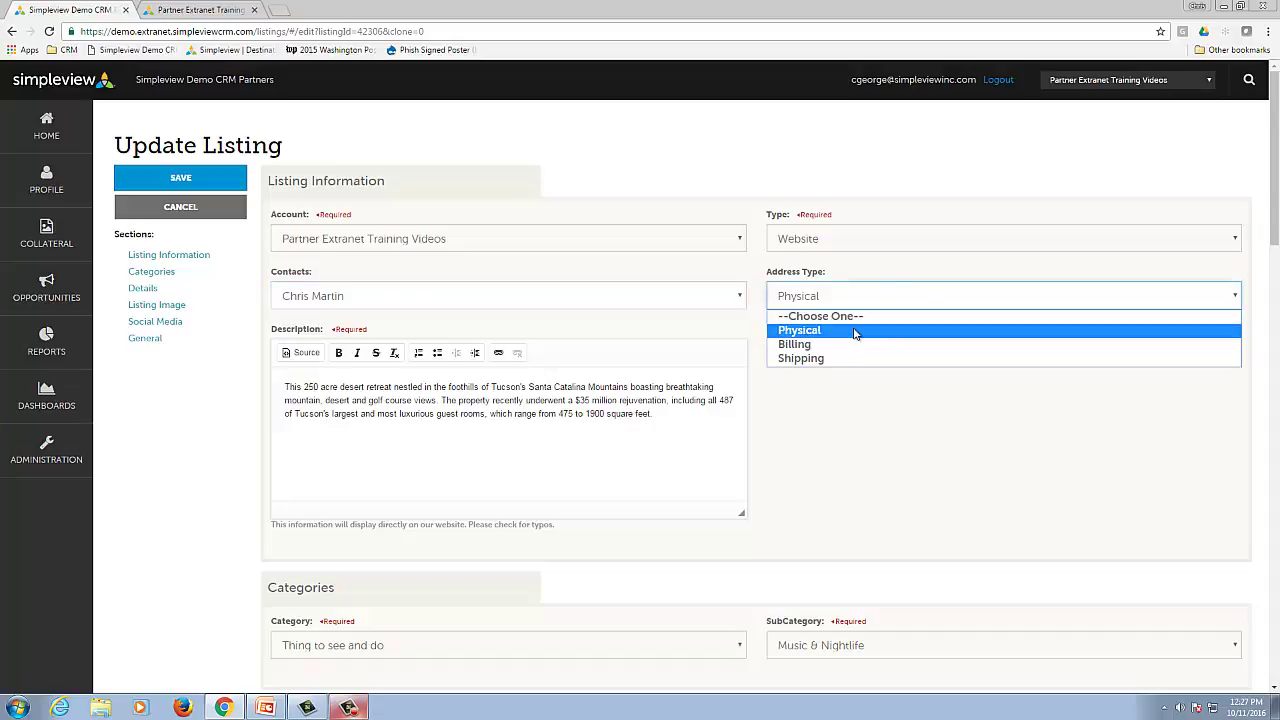
left_click(858, 331)
left_click(231, 8)
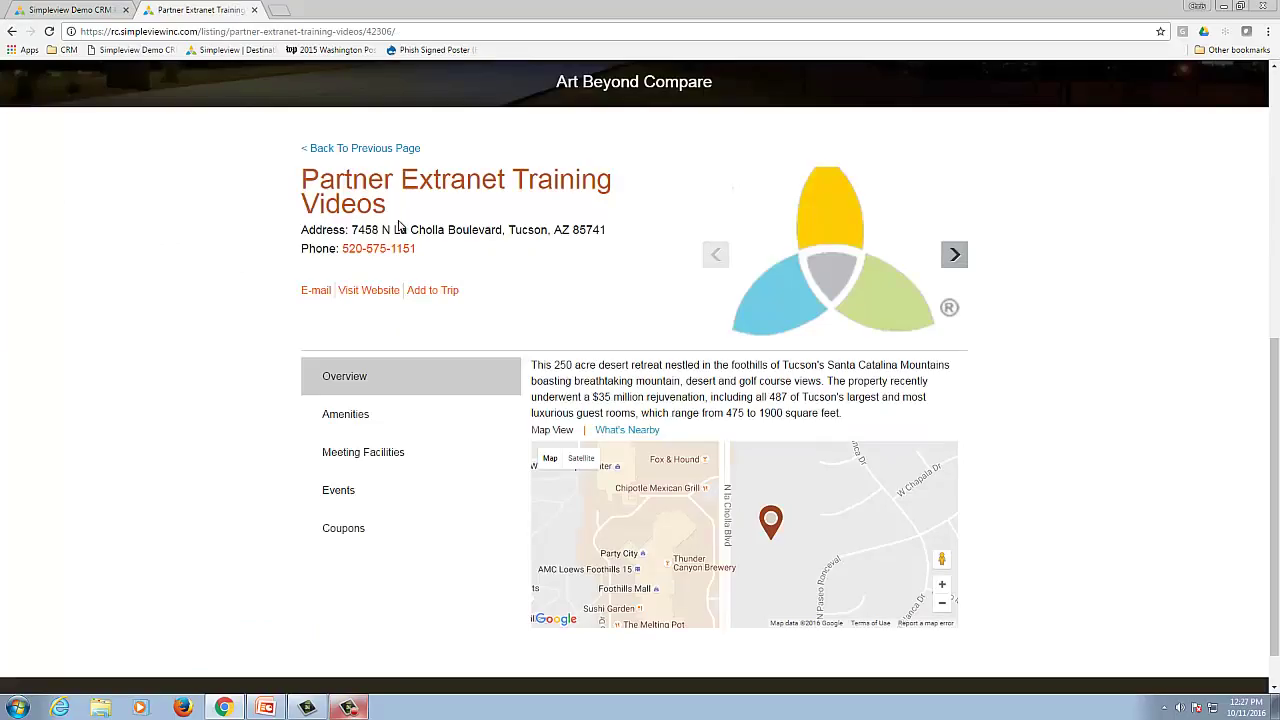
left_click(90, 10)
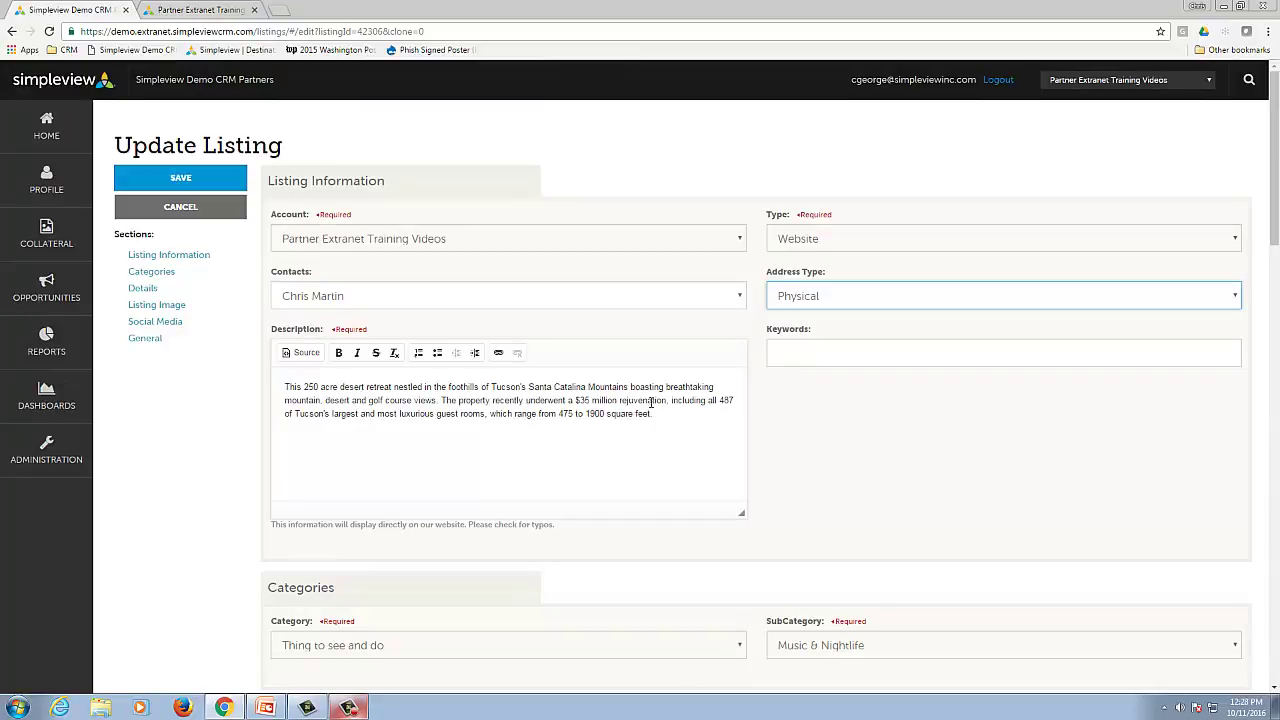
Step: Add the sample text "grhrth 56u56ue" at the end of the listing's description
left_click(445, 378)
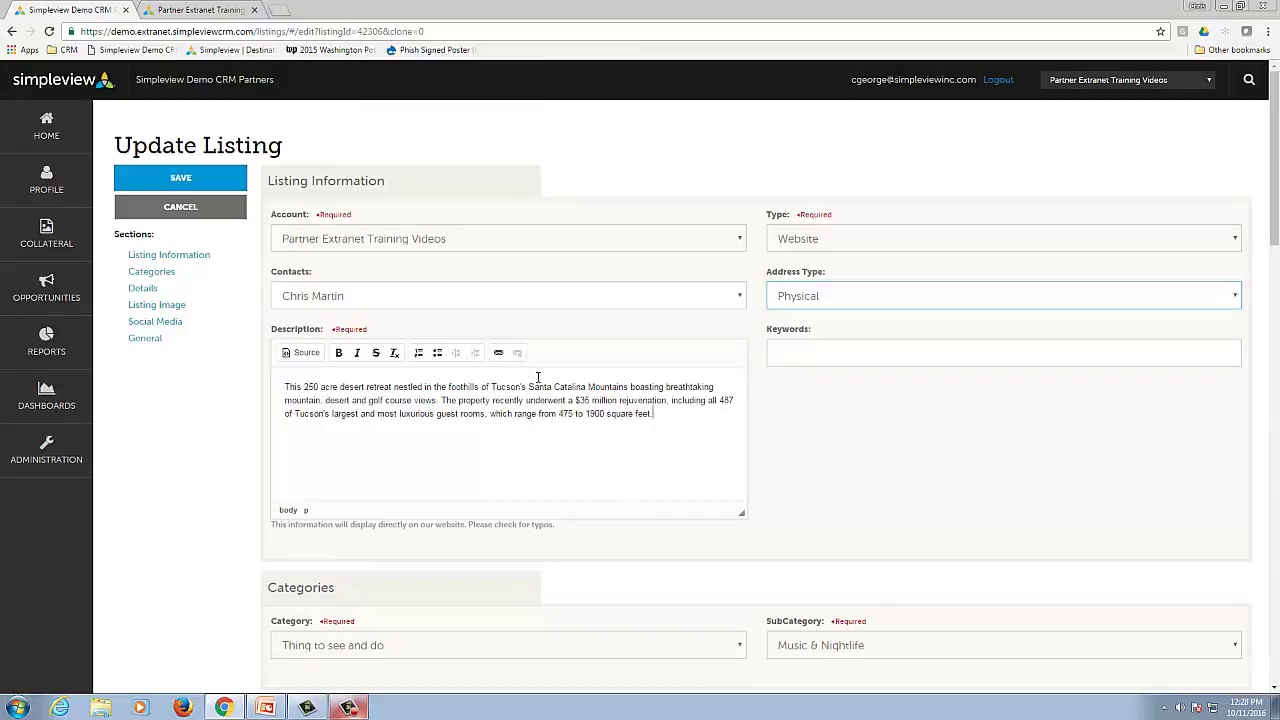
key("ctrl+a")
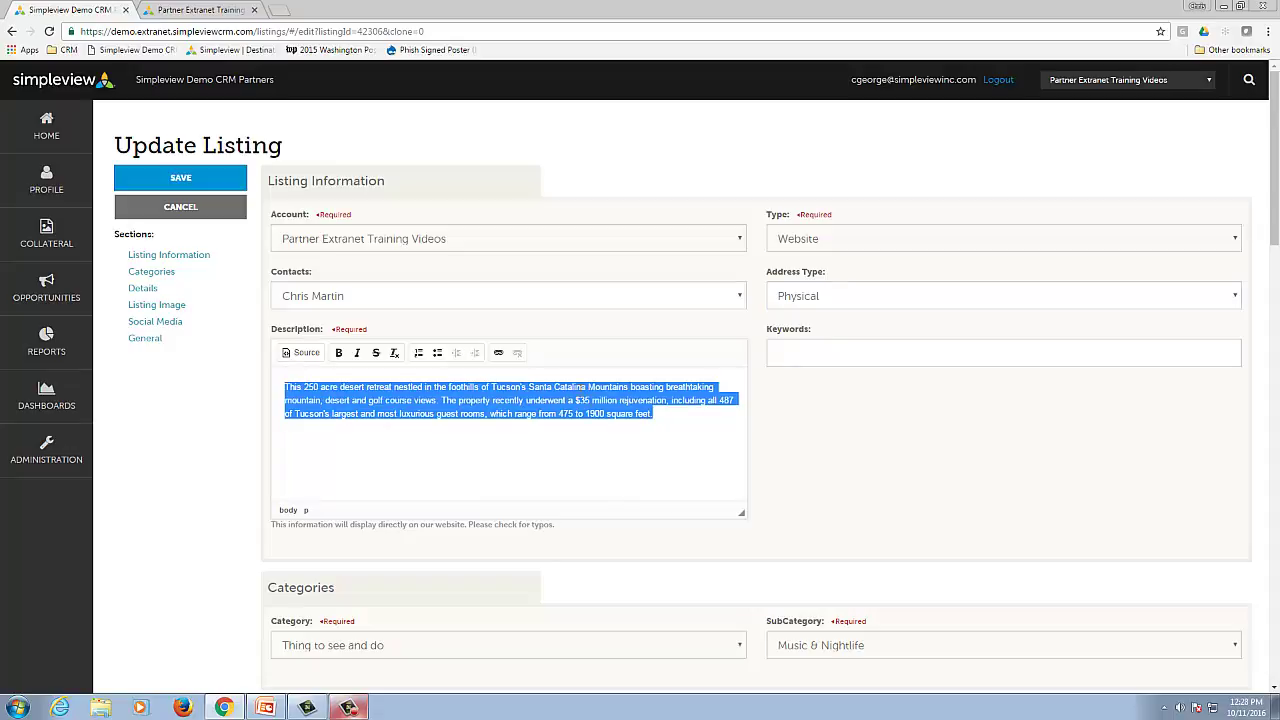
left_click(656, 413)
type("grhrh 56u56ue")
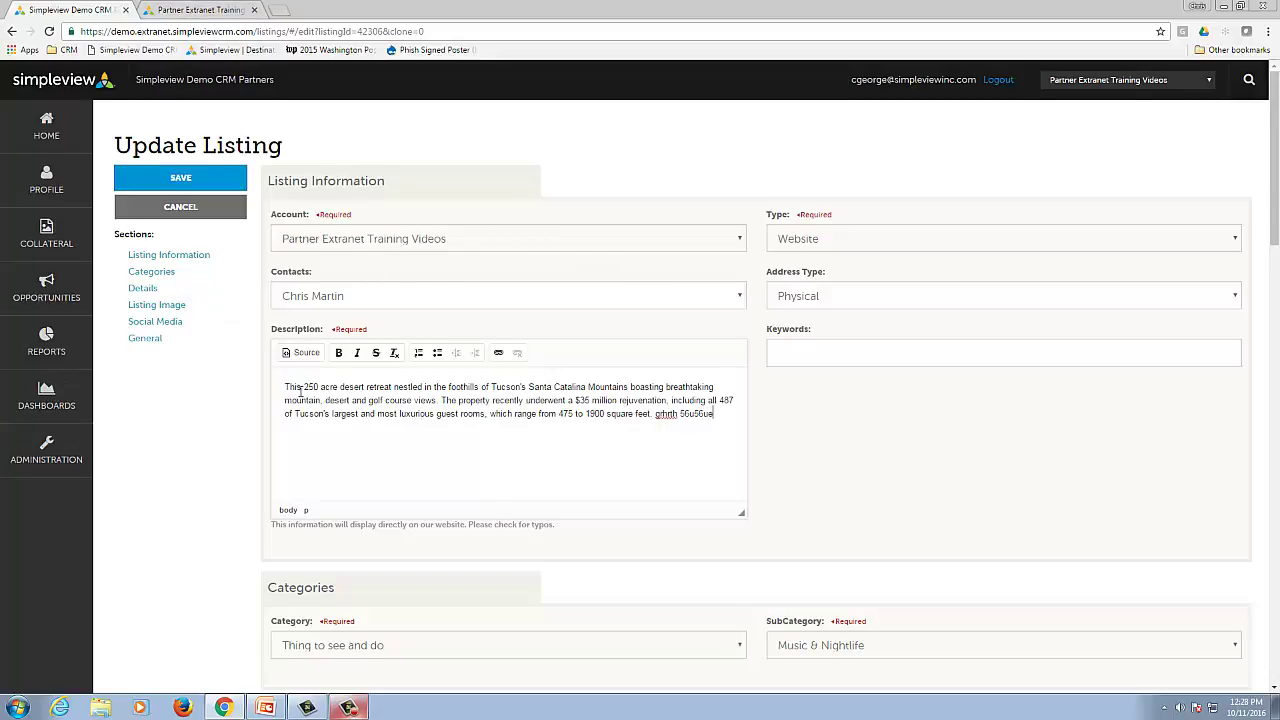
Step: Review the listing's Category and SubCategory, and check the company name on the public page
scroll(300, 391, "down", 3)
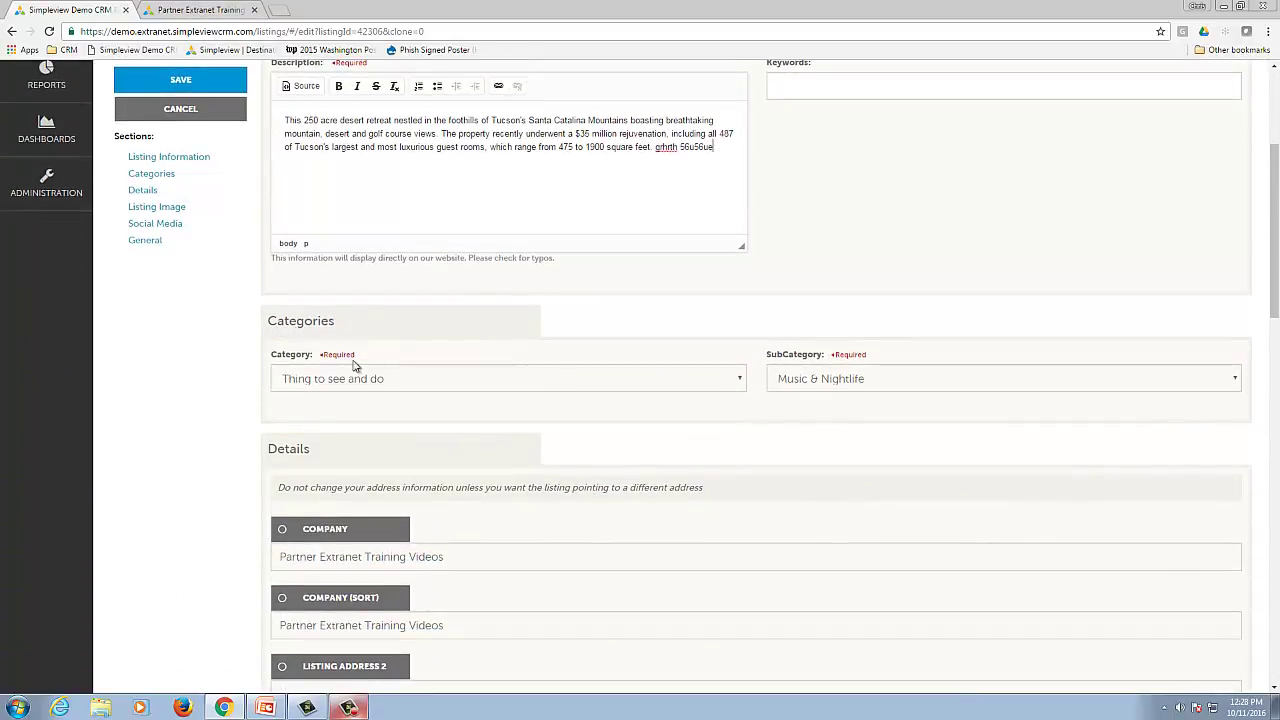
left_click(793, 377)
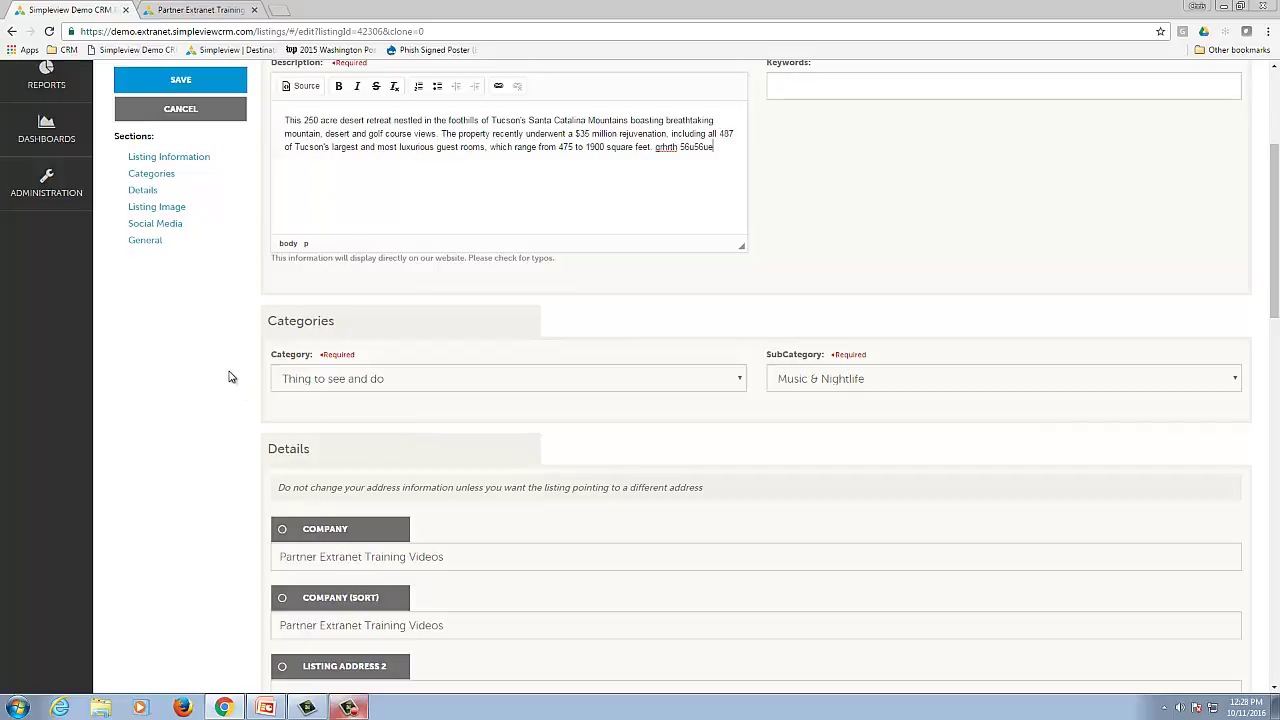
left_click(211, 9)
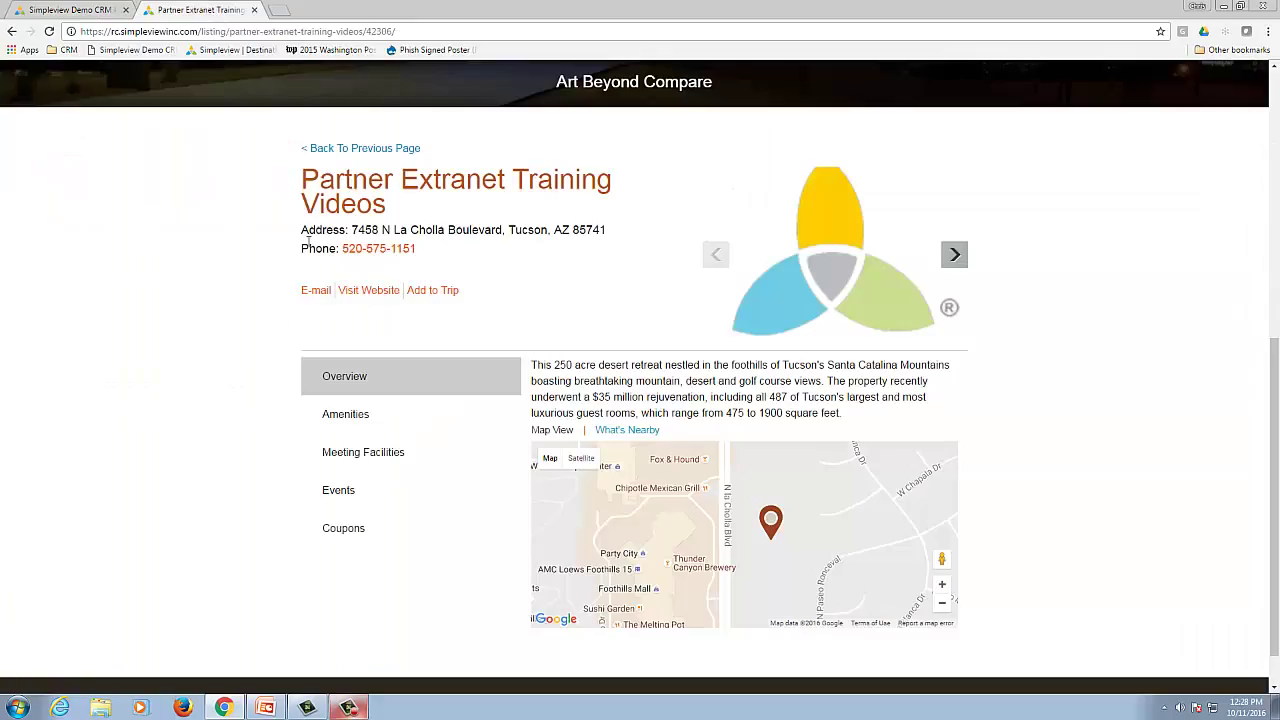
left_click_drag(404, 210, 300, 180)
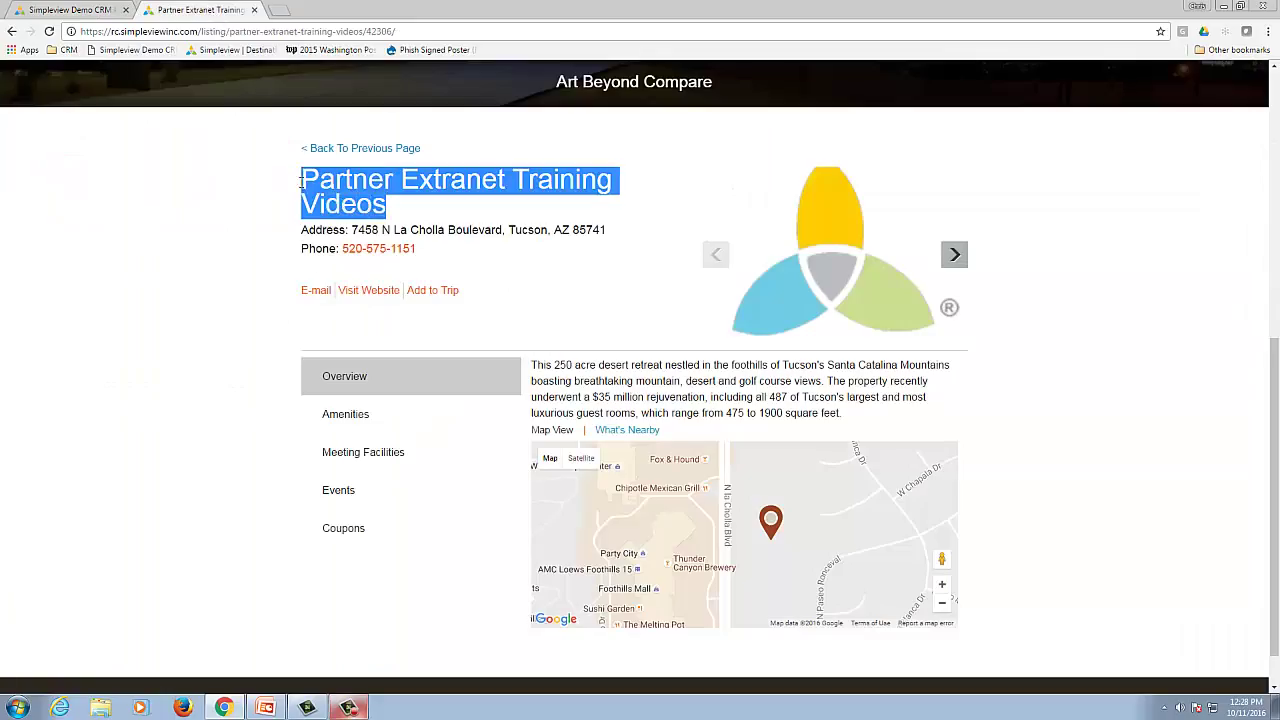
left_click(252, 194)
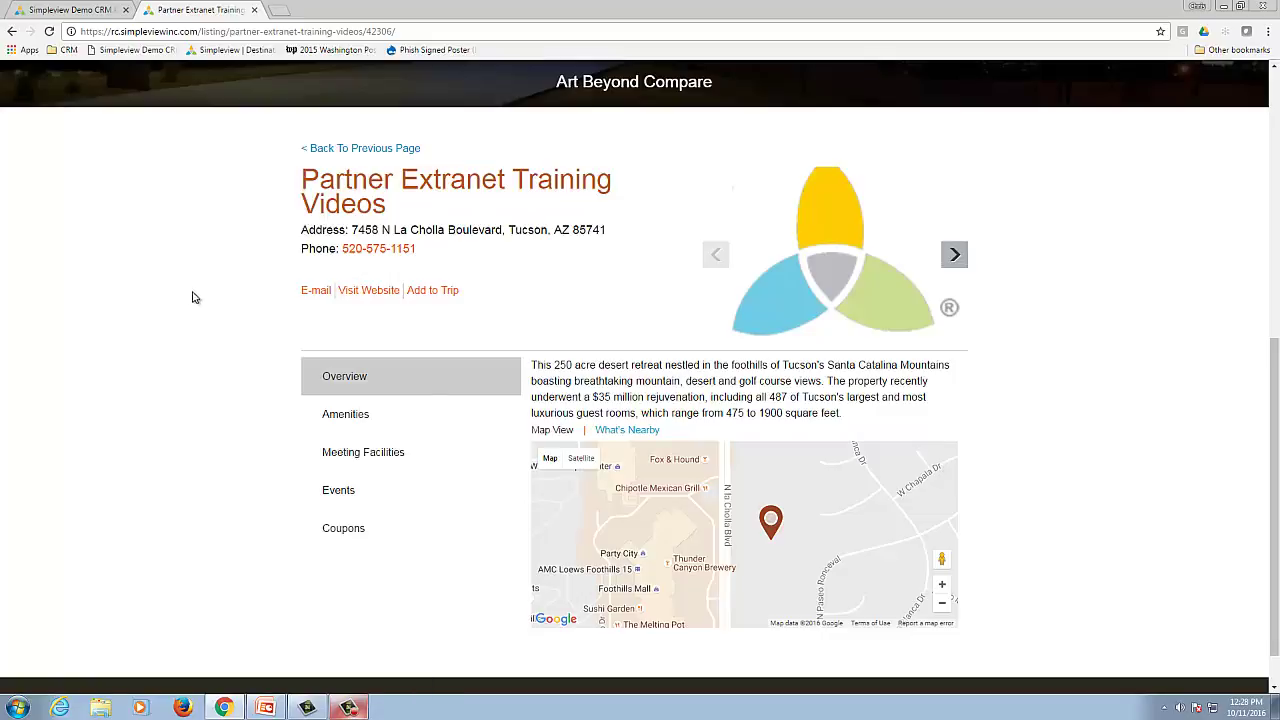
left_click(72, 12)
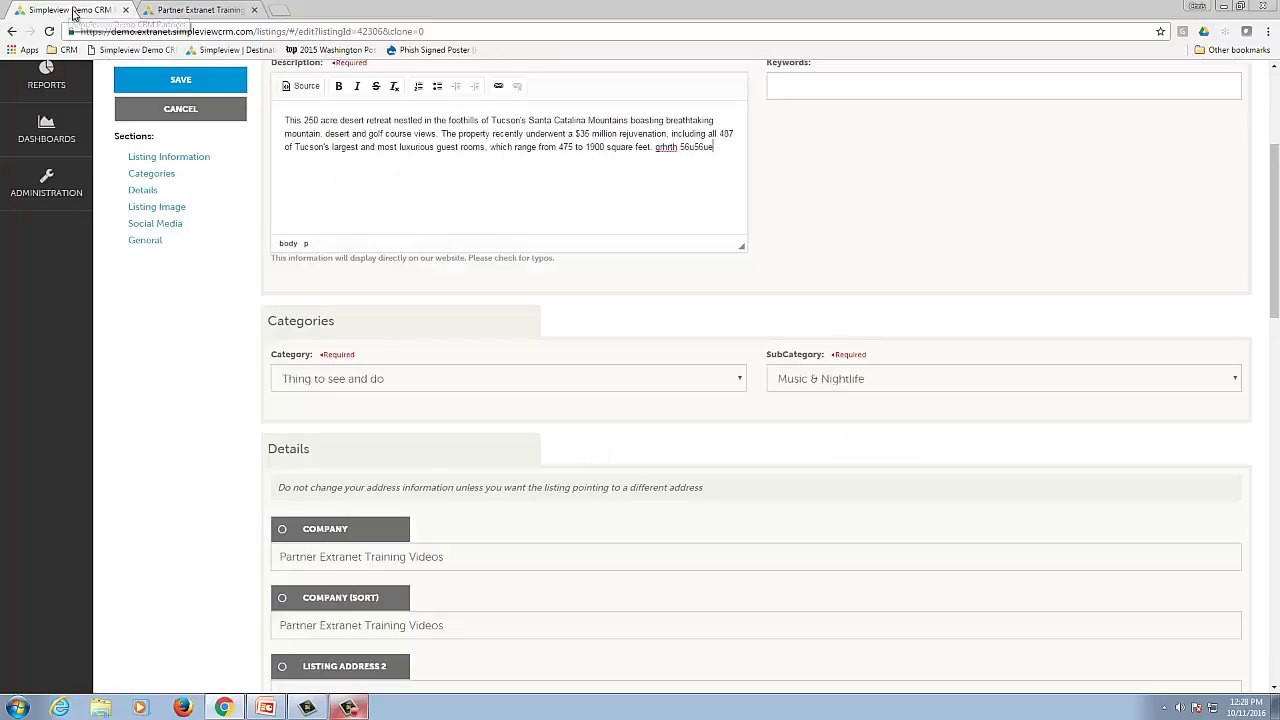
Step: Look at the Profile options for managing accounts and review the company, address and email fields in the listing's Details
scroll(106, 237, "up", 3)
mouse_move(46, 180)
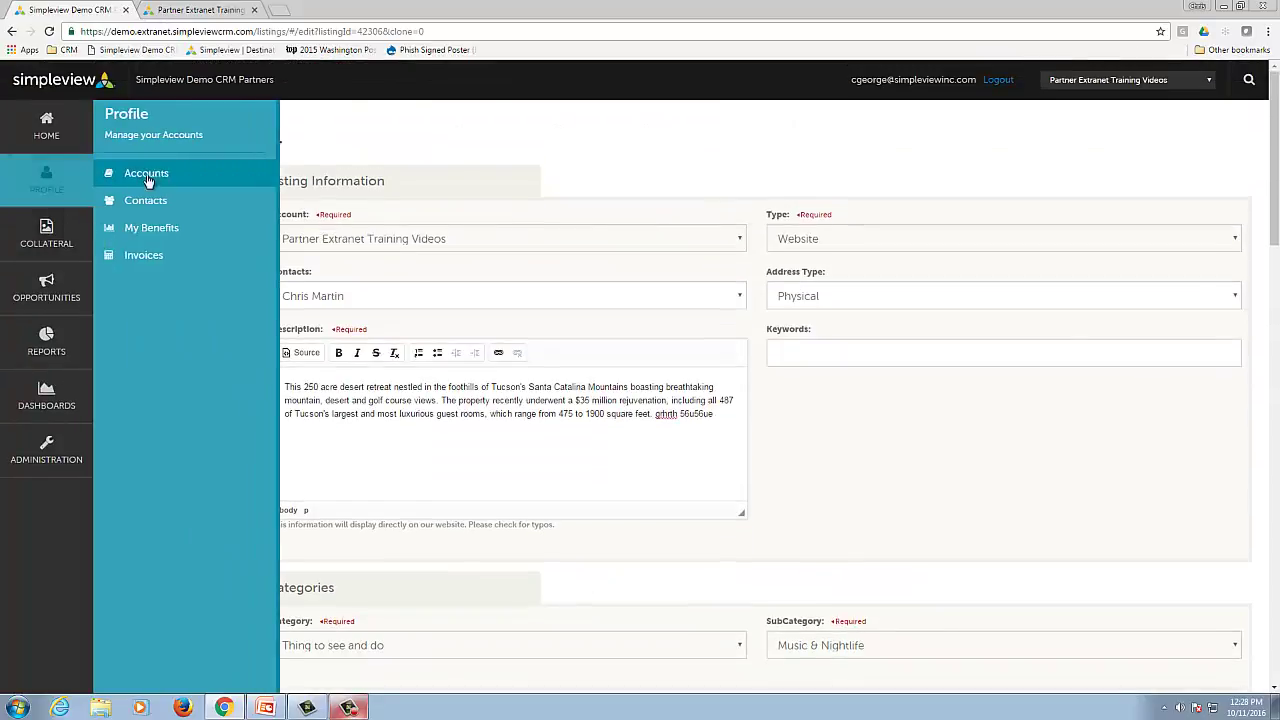
scroll(220, 325, "down", 1)
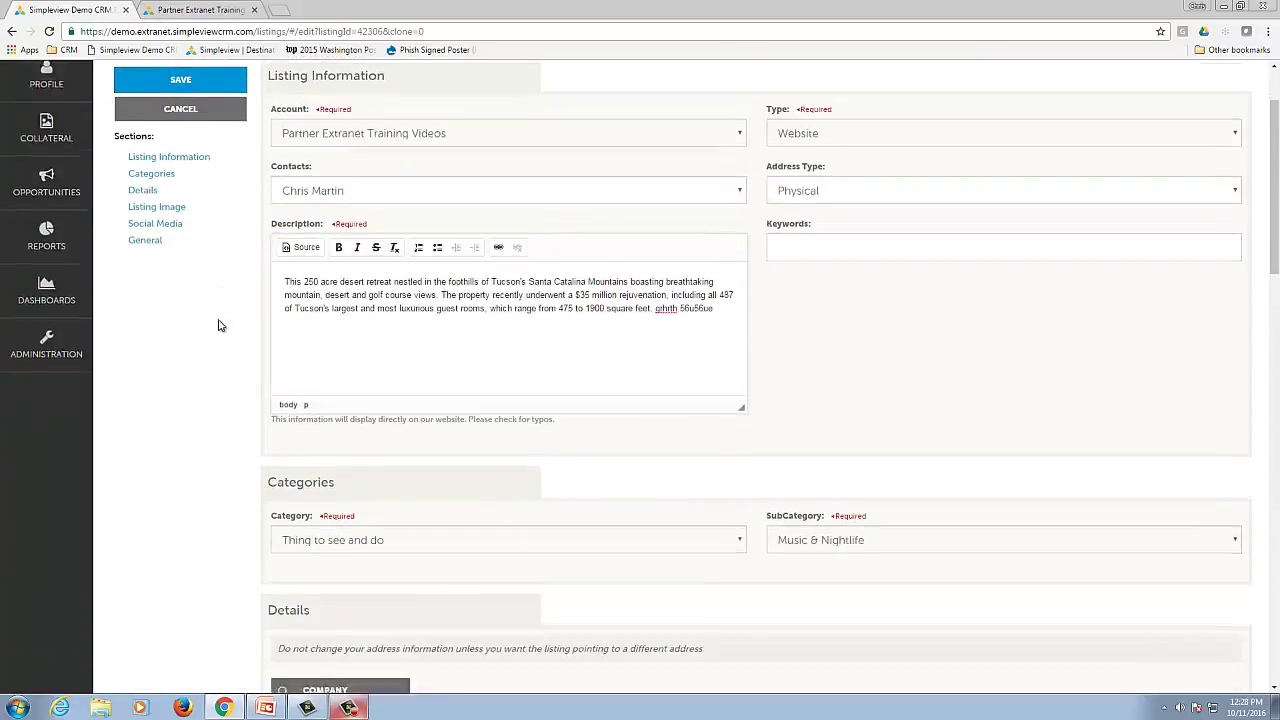
scroll(220, 325, "down", 5)
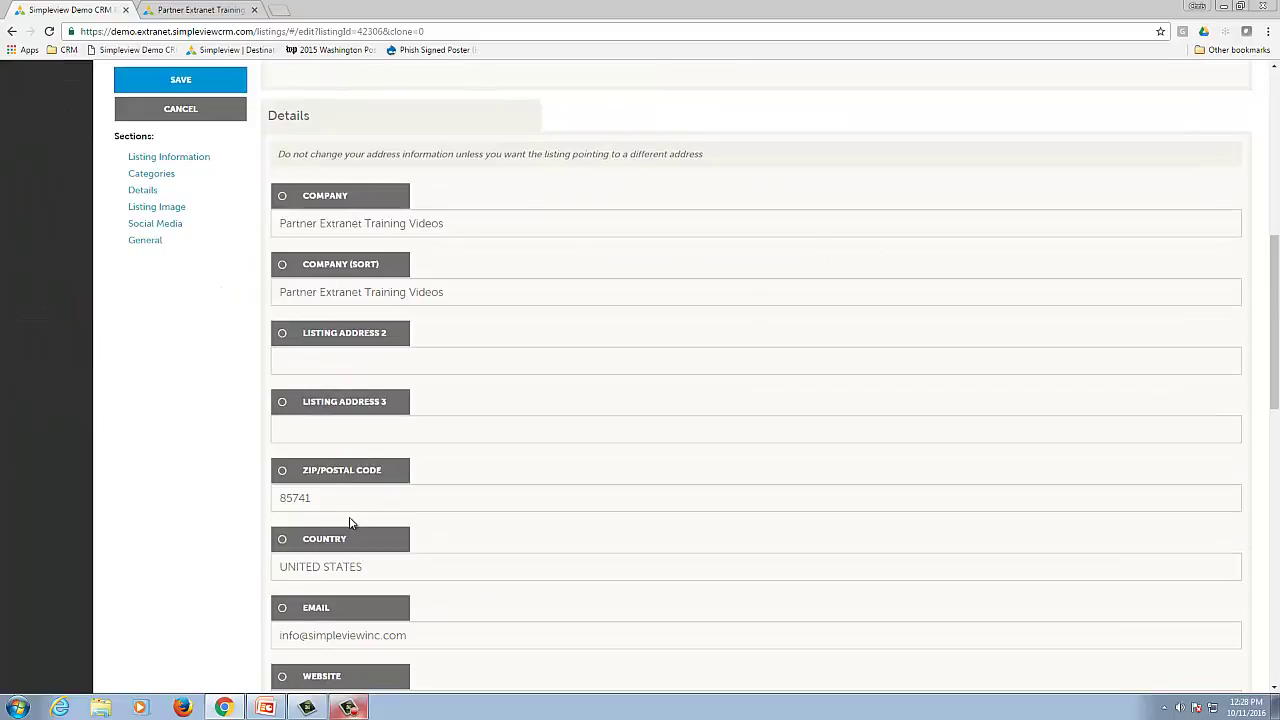
Step: Override the Company name in the listing's Details with "Chris Cafe'"
scroll(235, 439, "up", 7)
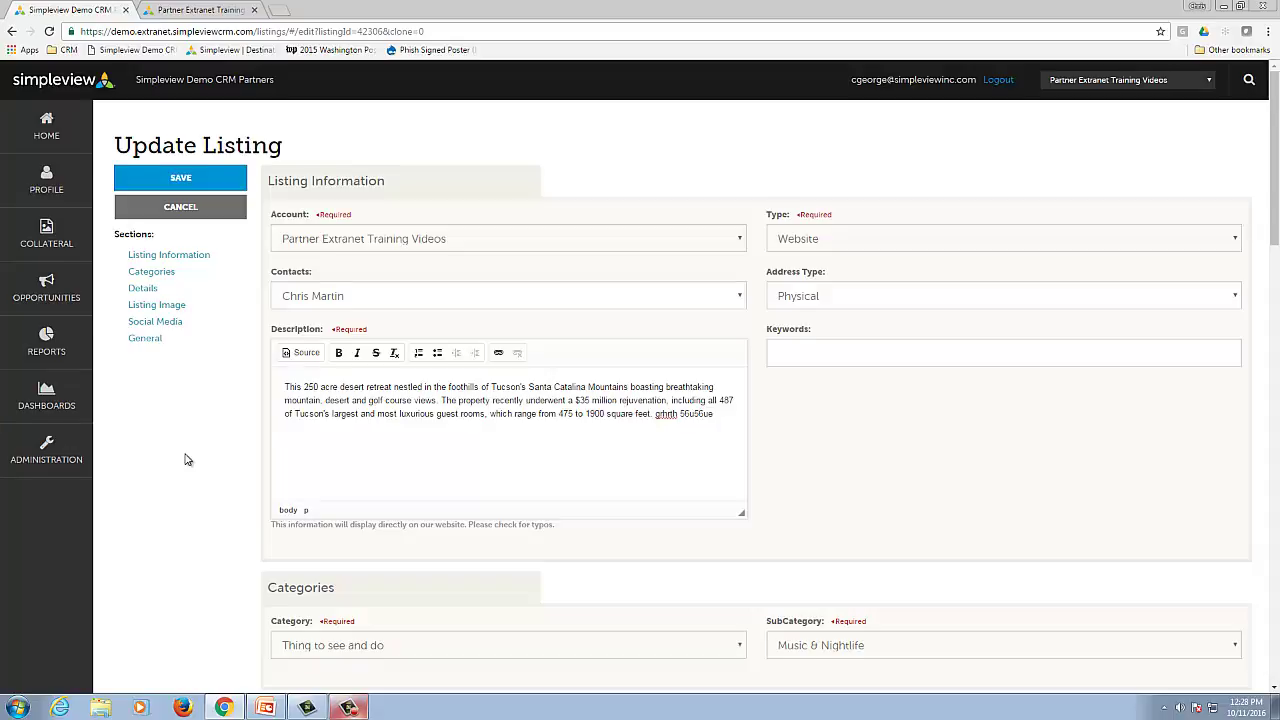
scroll(186, 458, "down", 6)
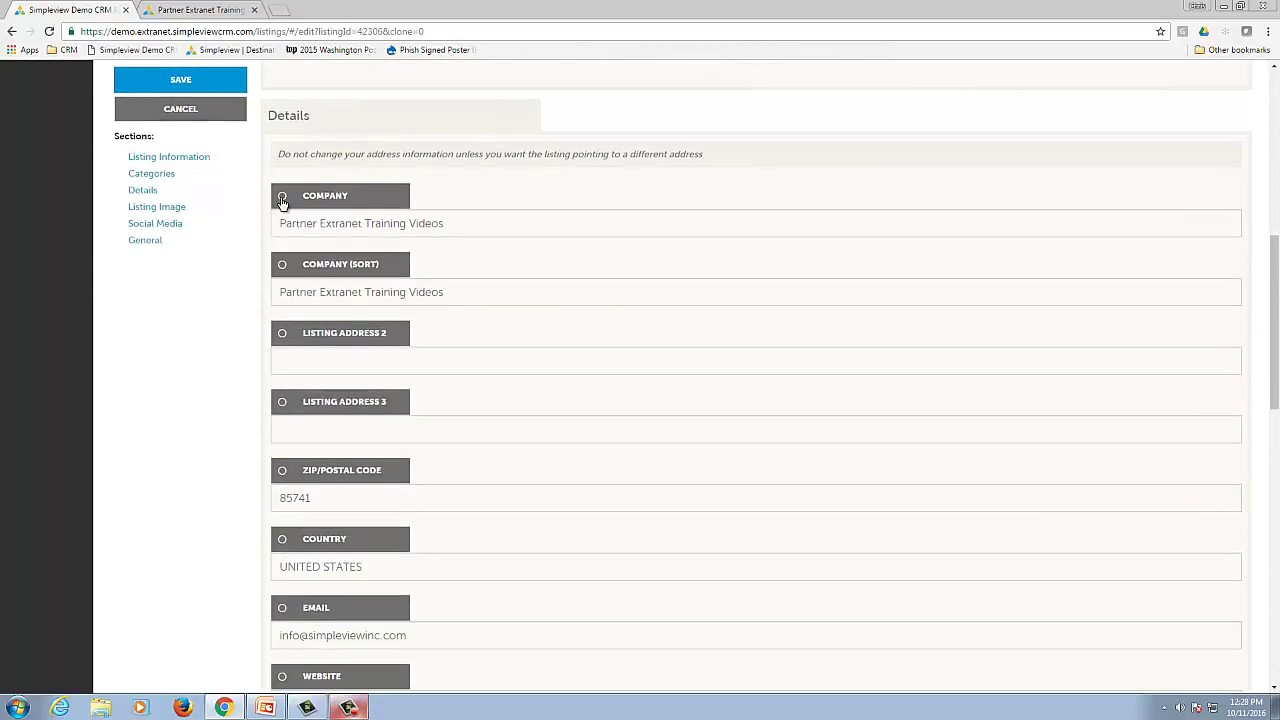
left_click(282, 200)
triple_click(409, 219)
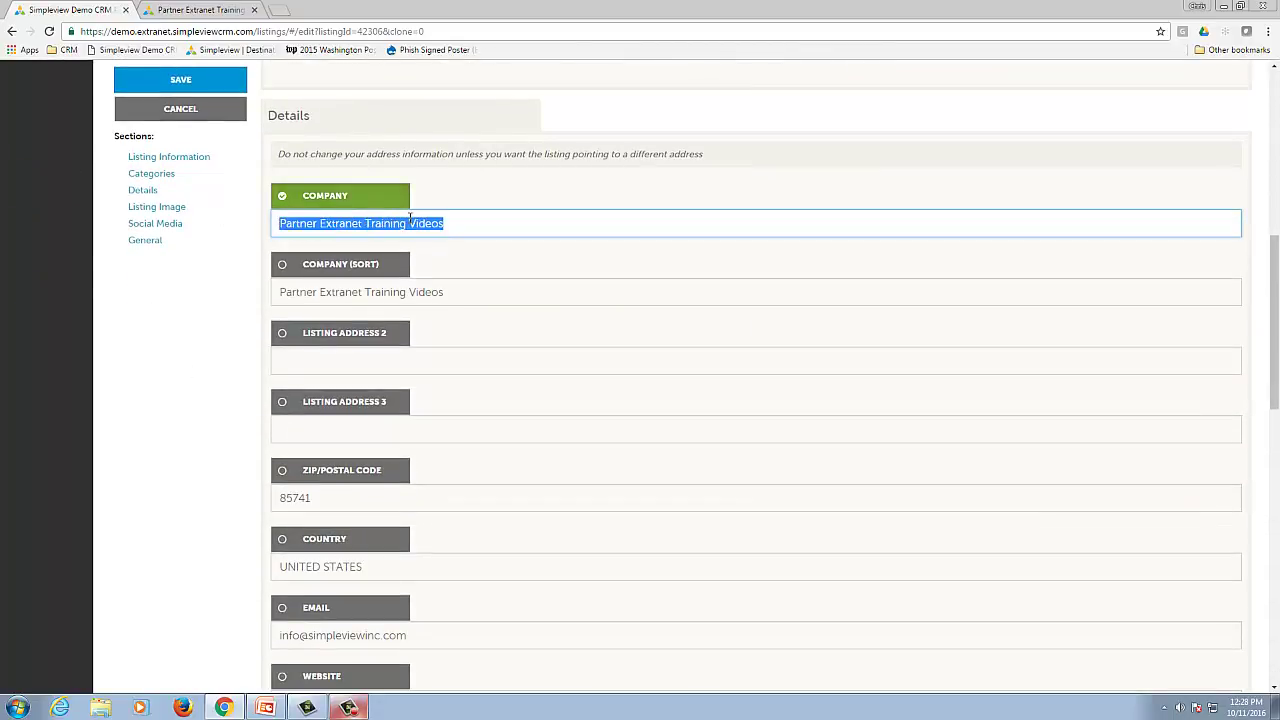
type("Chris Cafe")
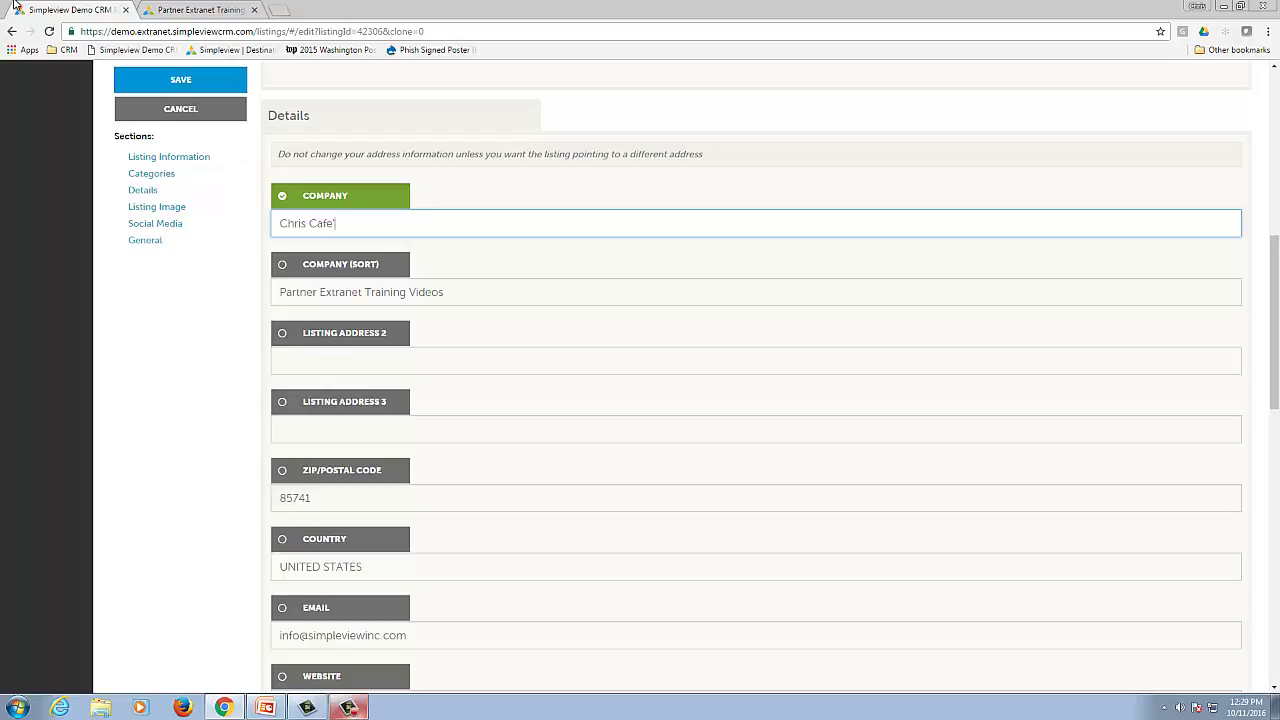
triple_click(349, 224)
left_click(180, 432)
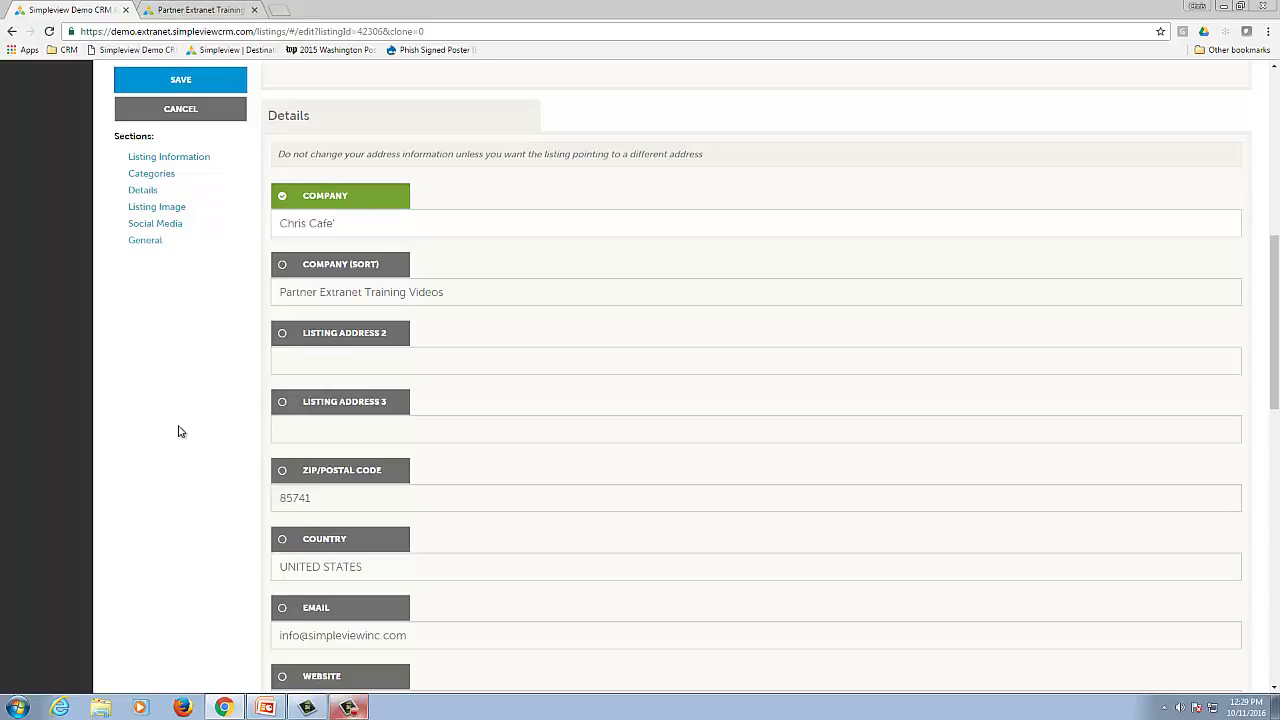
Step: Override the Primary Phone in the listing's Details with a different phone number
scroll(193, 418, "down", 4)
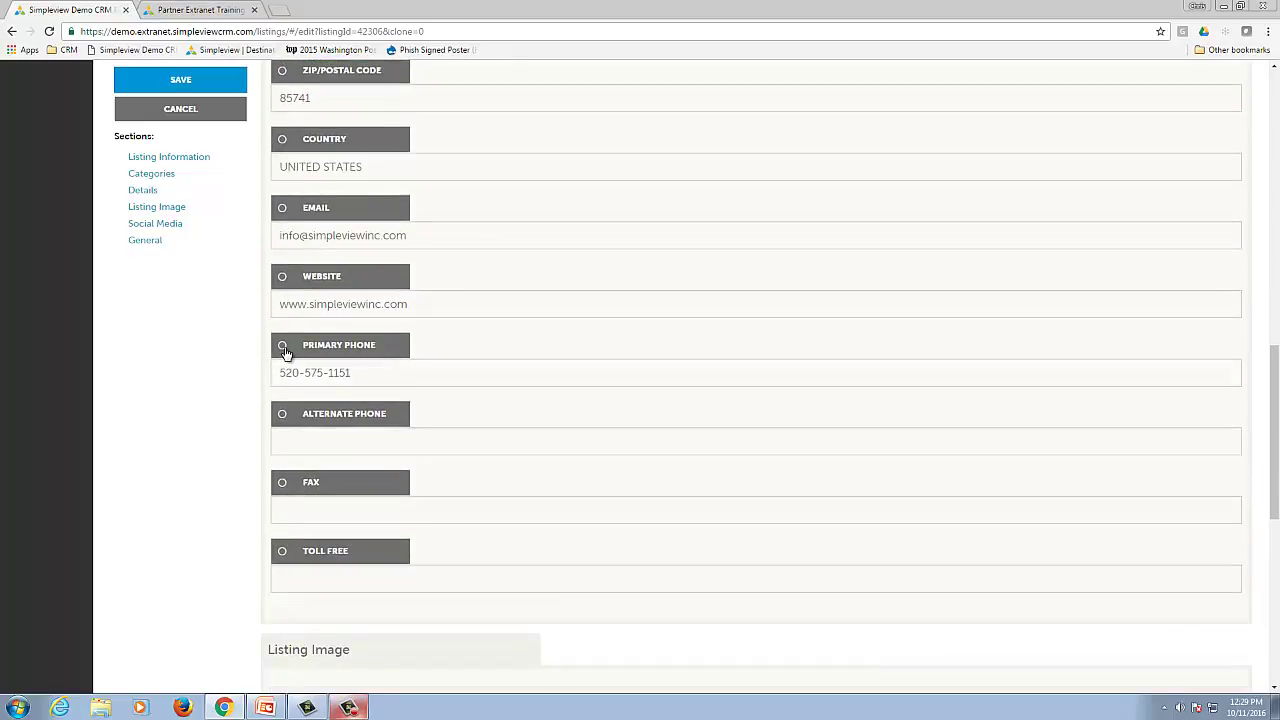
left_click(360, 374)
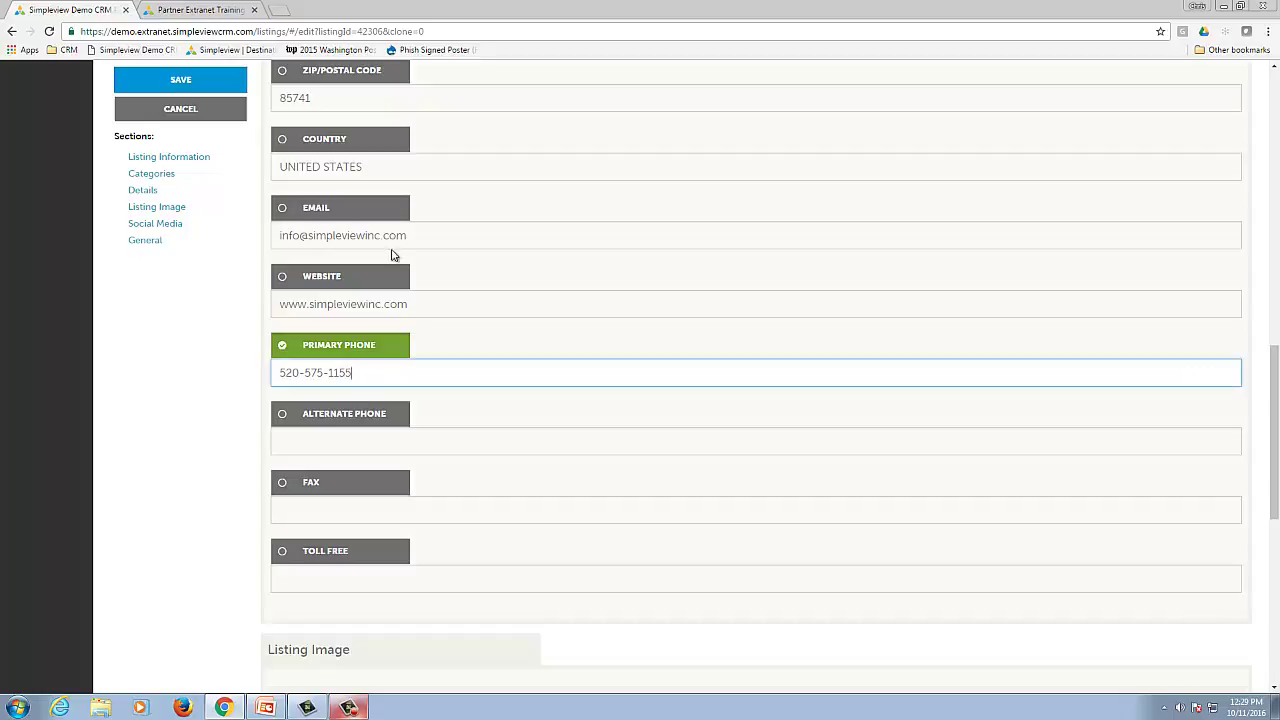
scroll(390, 160, "up", 3)
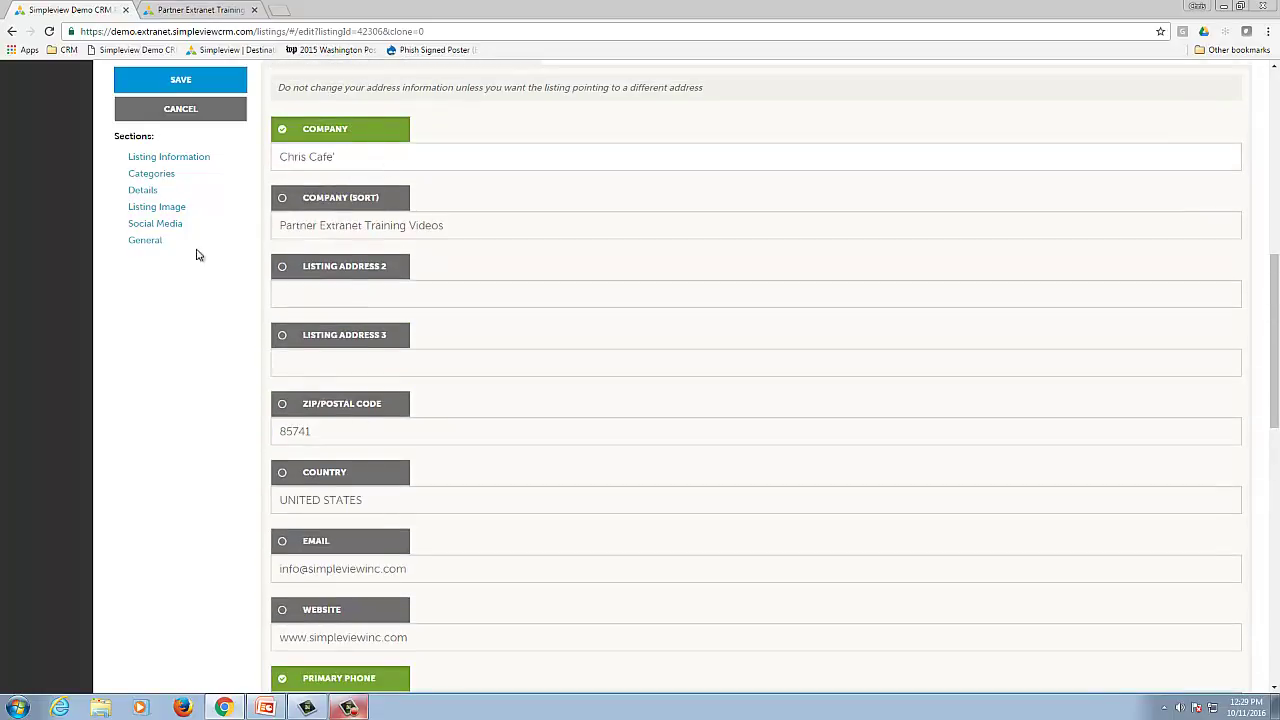
Step: Leave the listing without saving and compare the categories of the two website listings in the Listings list
left_click(12, 31)
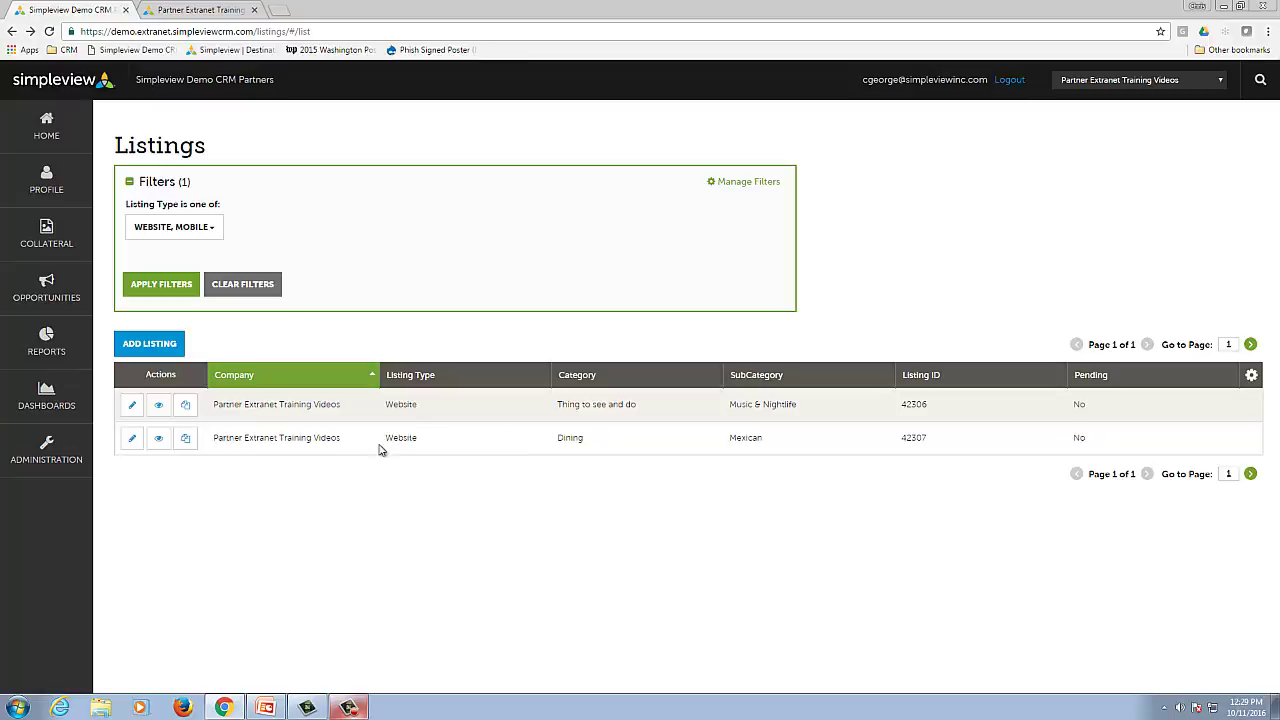
double_click(572, 437)
left_click(603, 496)
left_click_drag(557, 409, 643, 404)
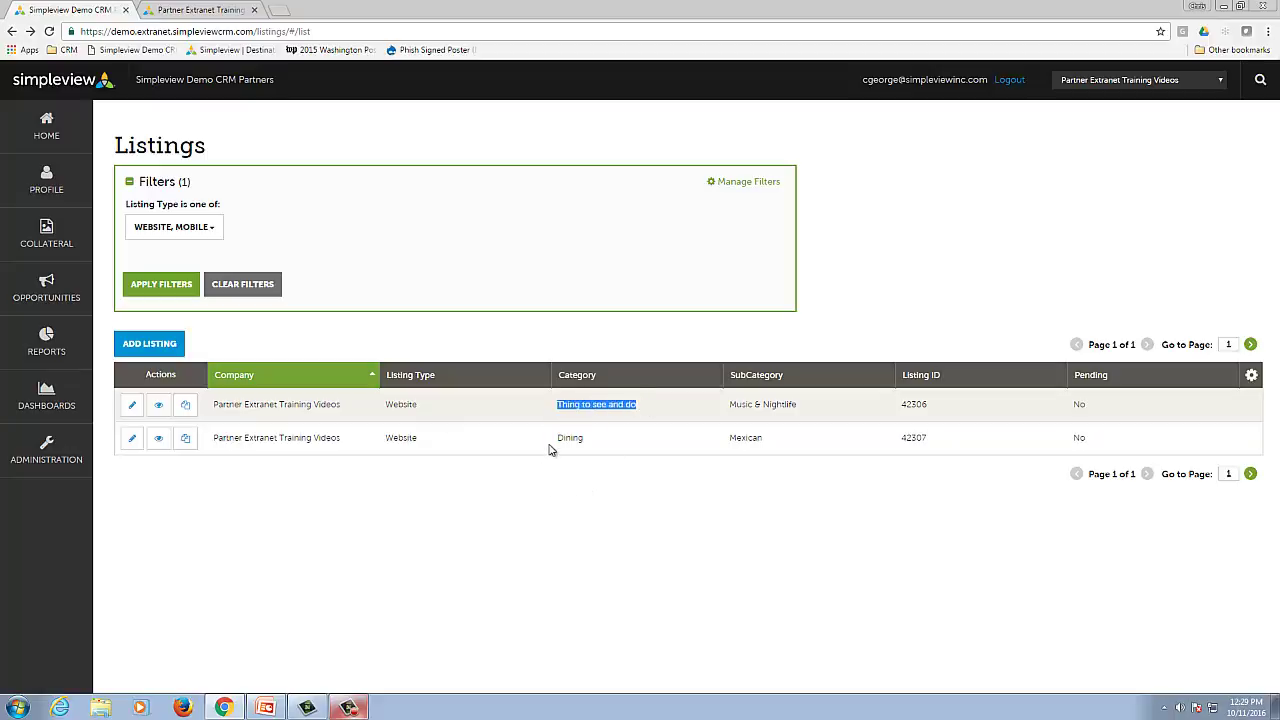
left_click_drag(553, 439, 584, 438)
left_click(631, 476)
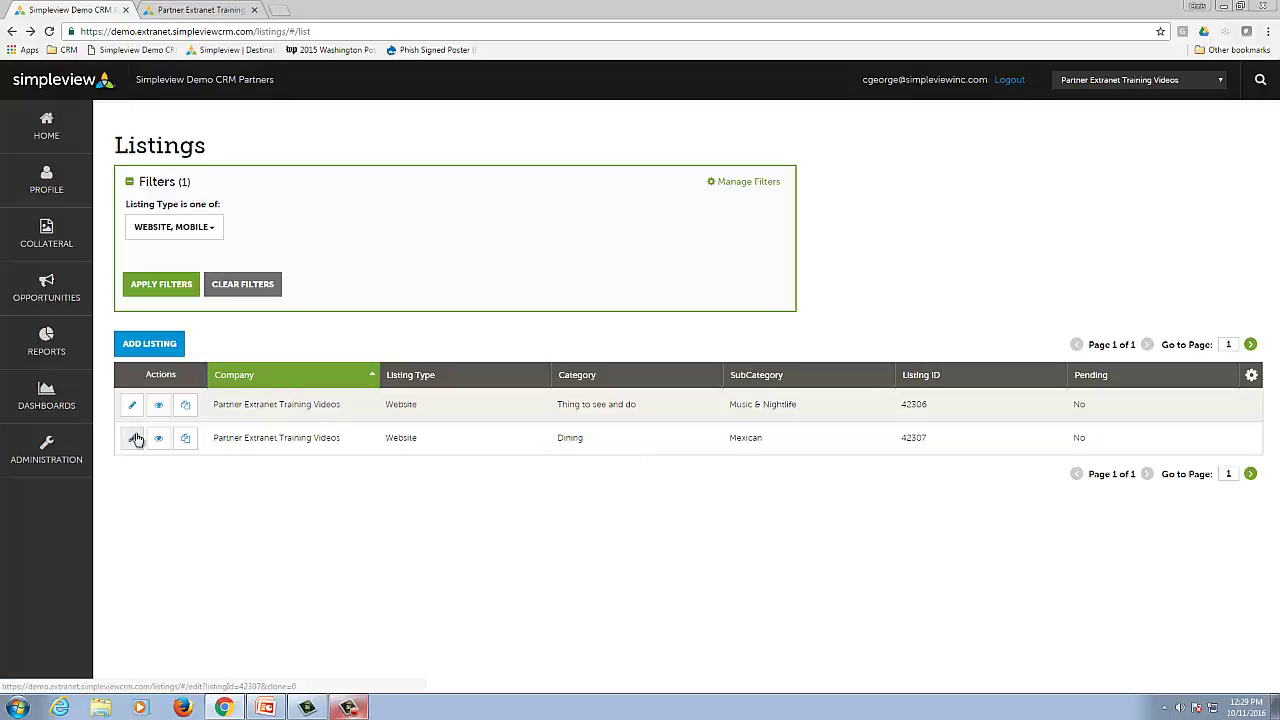
Step: Open the Dining listing with the Mexican subcategory for editing and review its Details and Listing Image sections
left_click(176, 414)
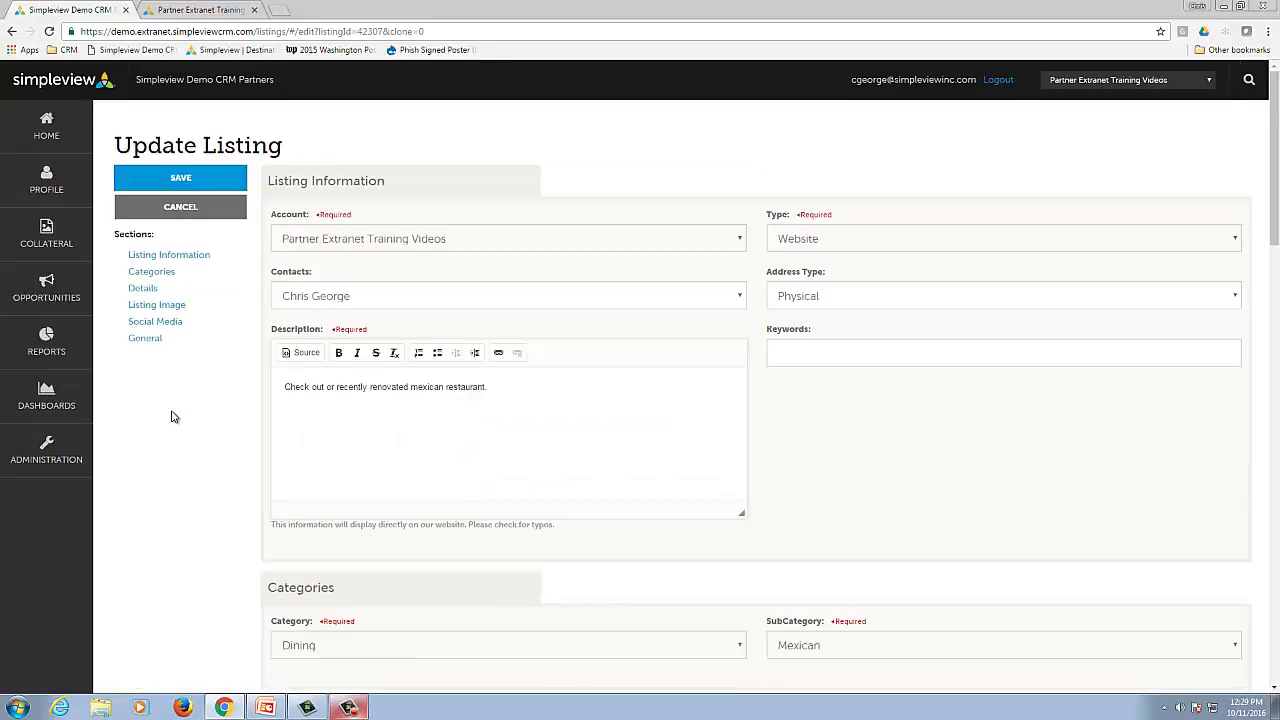
scroll(176, 414, "down", 5)
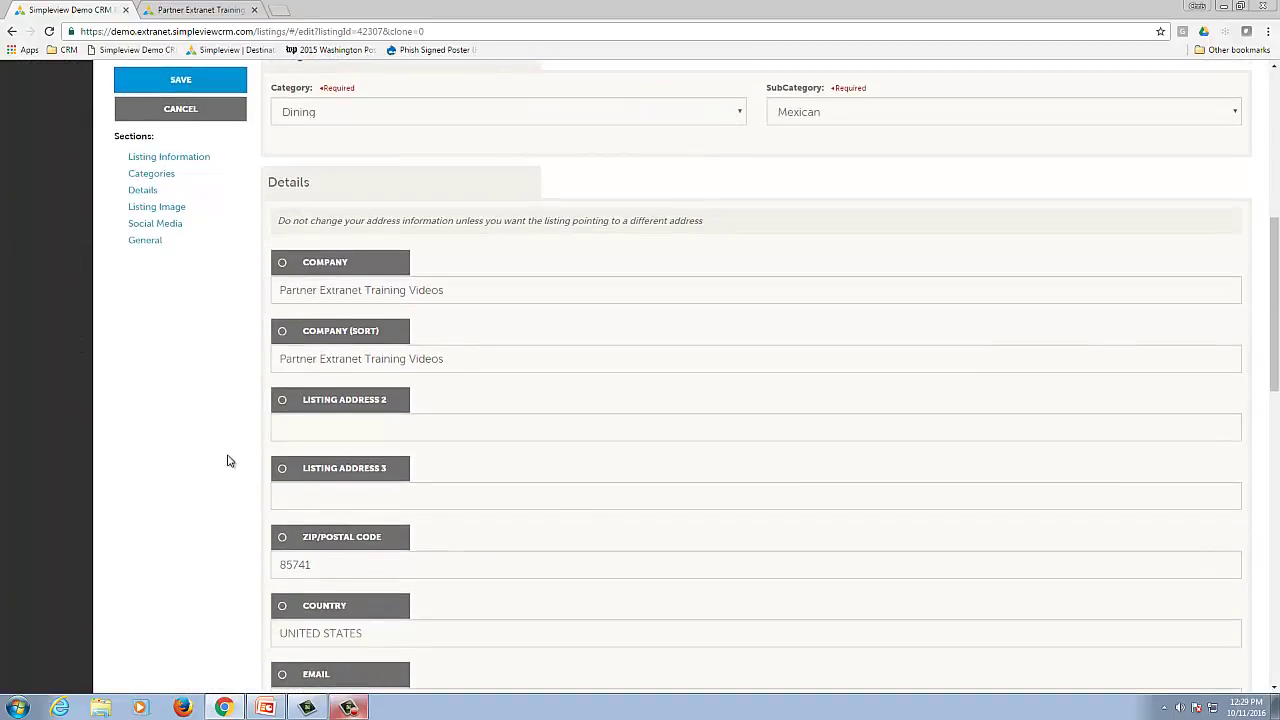
scroll(203, 401, "down", 2)
scroll(203, 401, "down", 1)
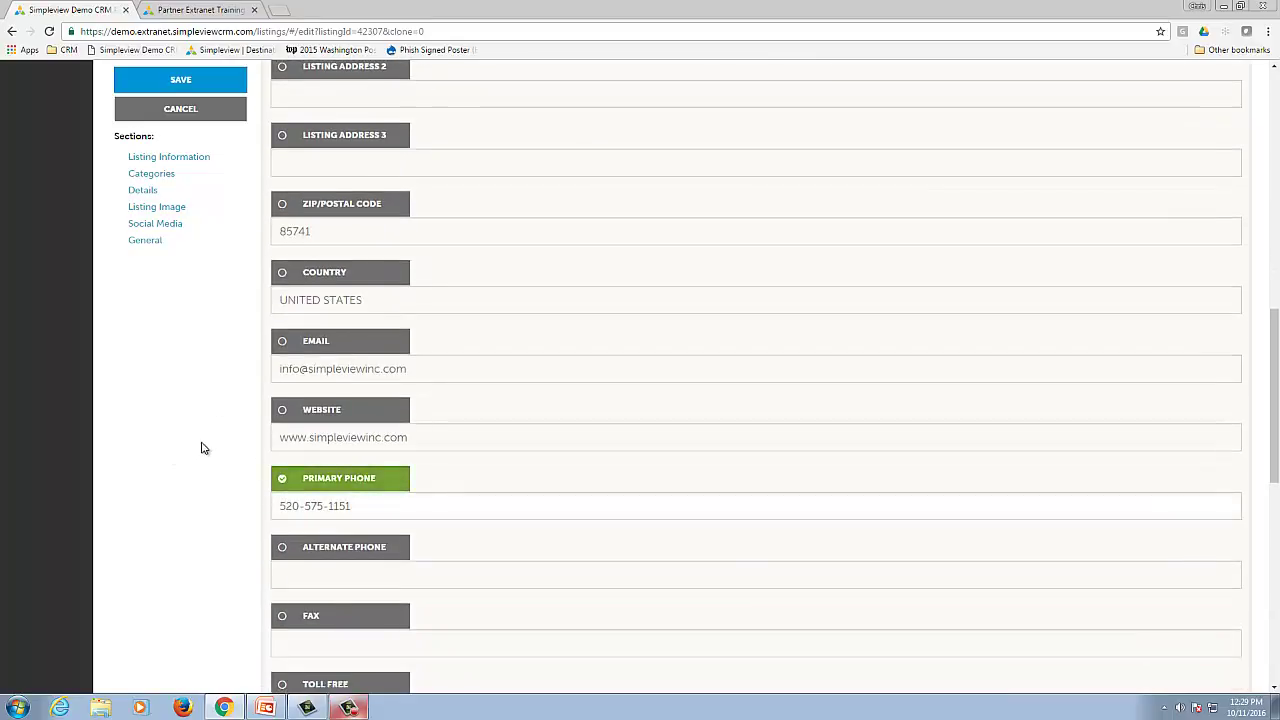
scroll(201, 447, "down", 4)
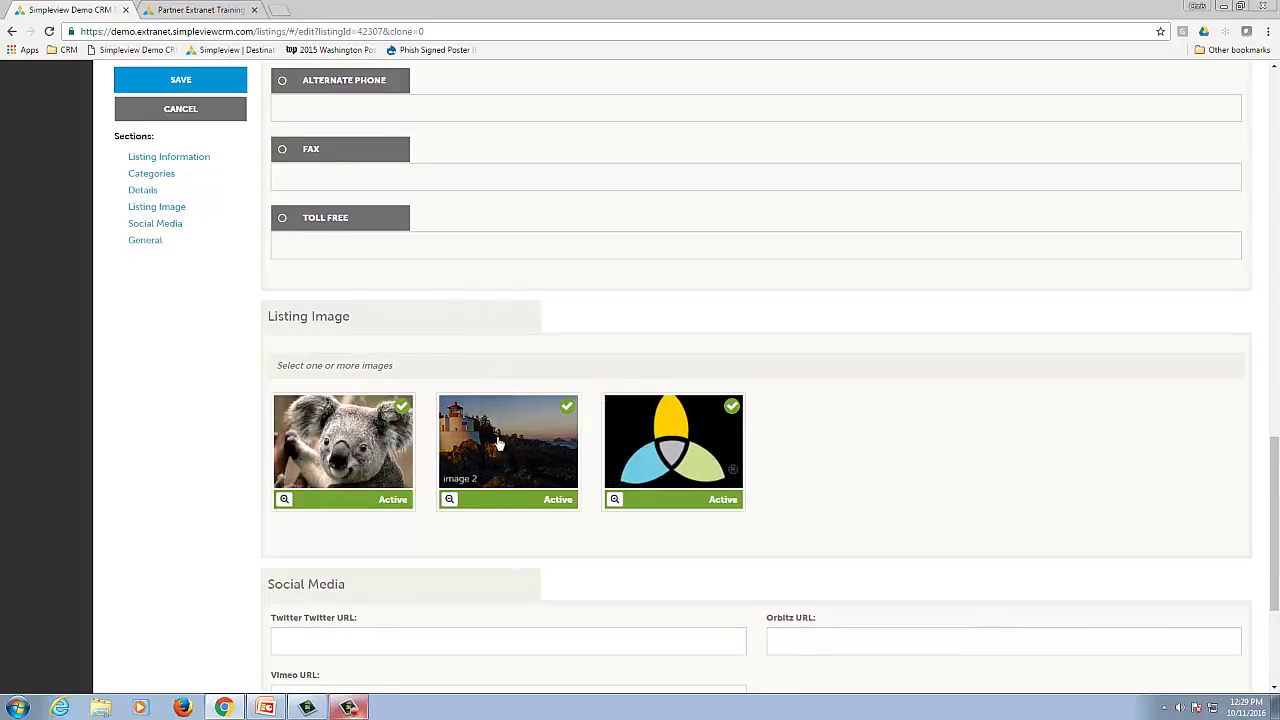
Step: Browse the image slideshow on the public listing page forward and back to its first image
left_click(200, 10)
left_click(957, 258)
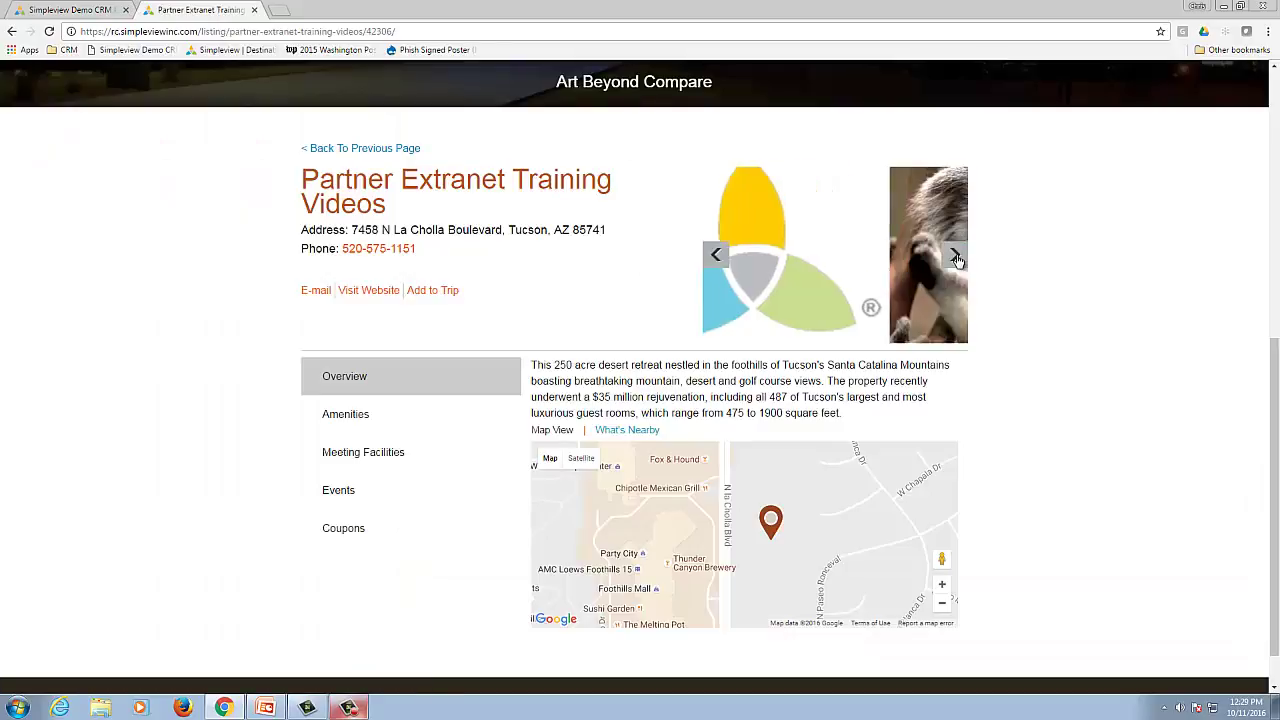
left_click(957, 258)
left_click(716, 256)
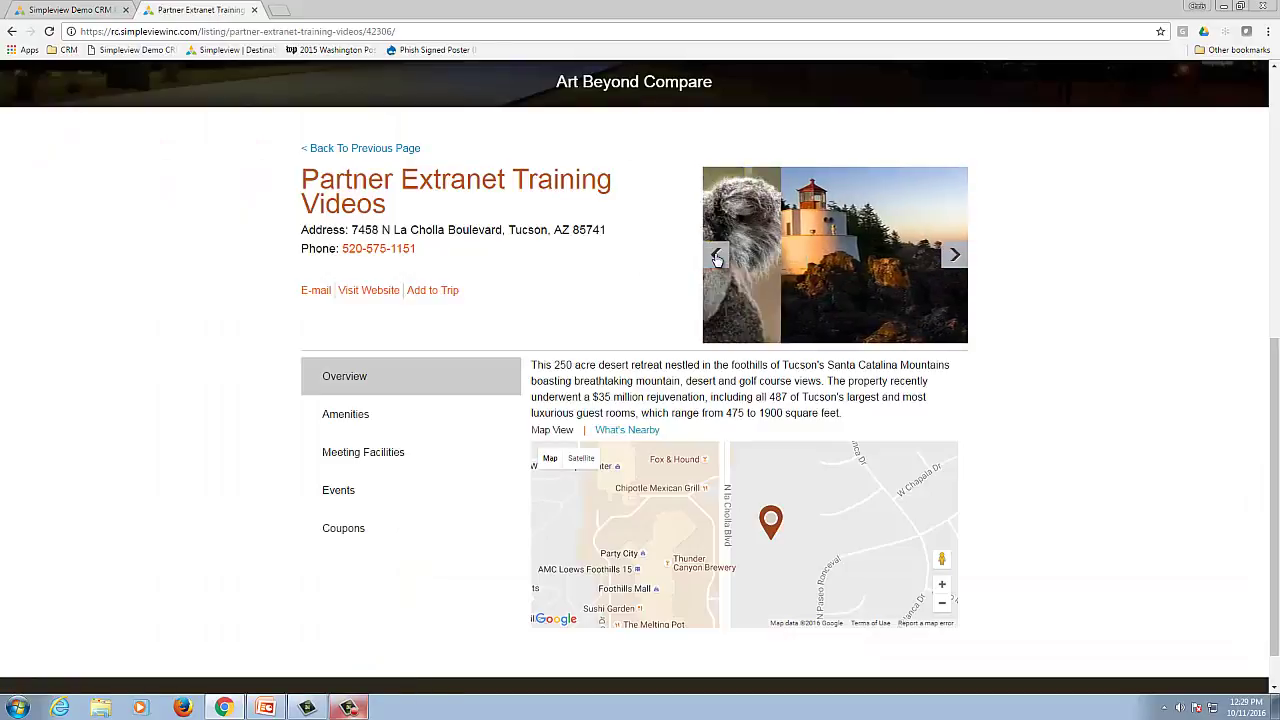
left_click(716, 256)
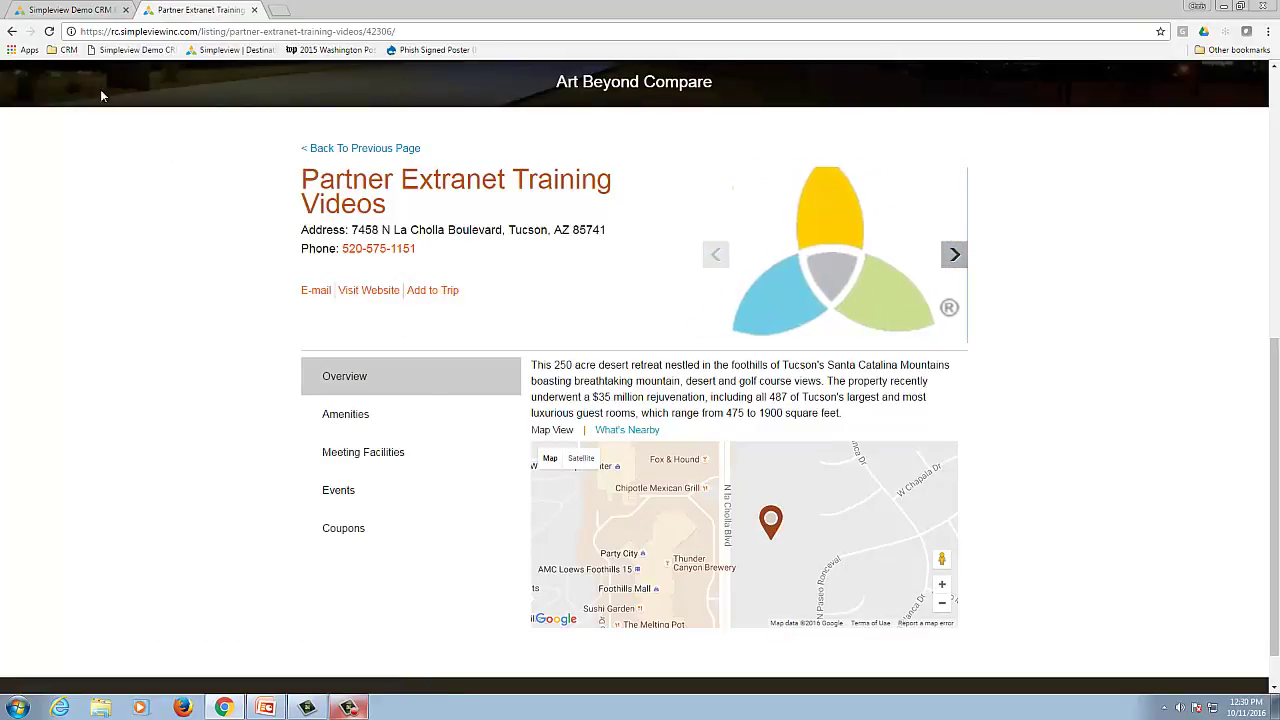
Step: Return to the Dining listing in the extranet, review its images, Social Media and General fields, and save the listing
left_click(80, 10)
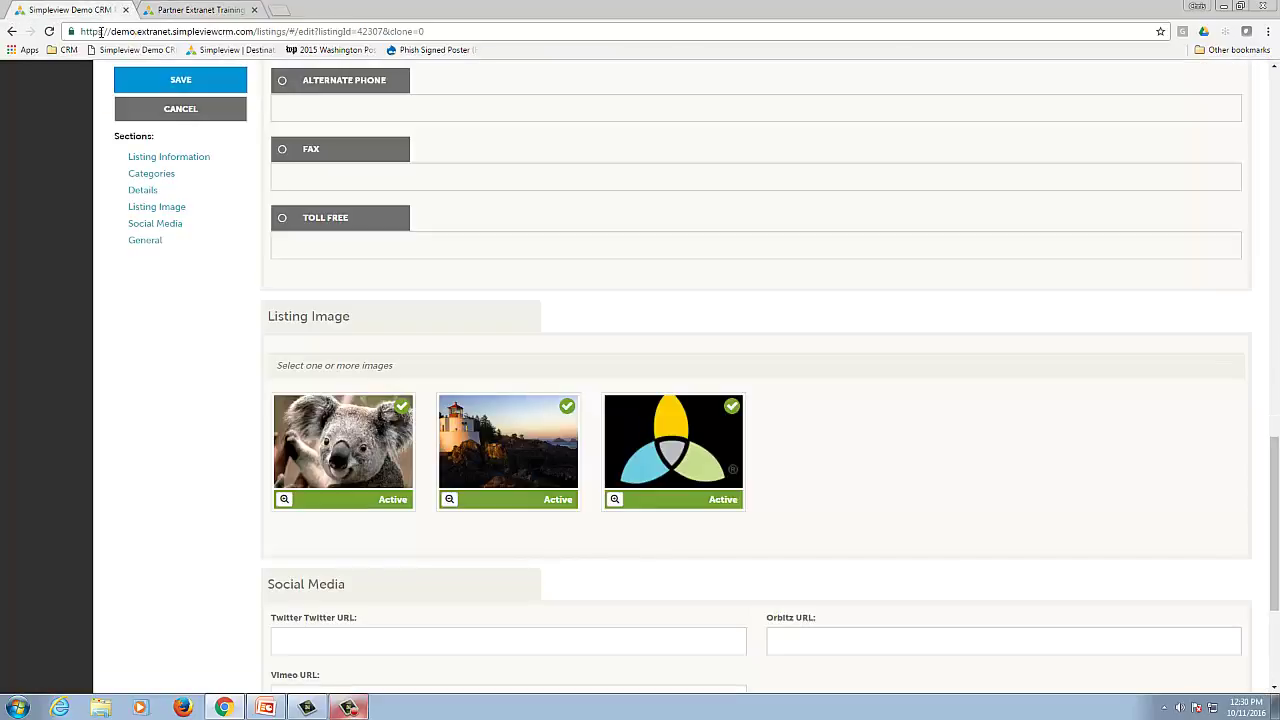
left_click(135, 205)
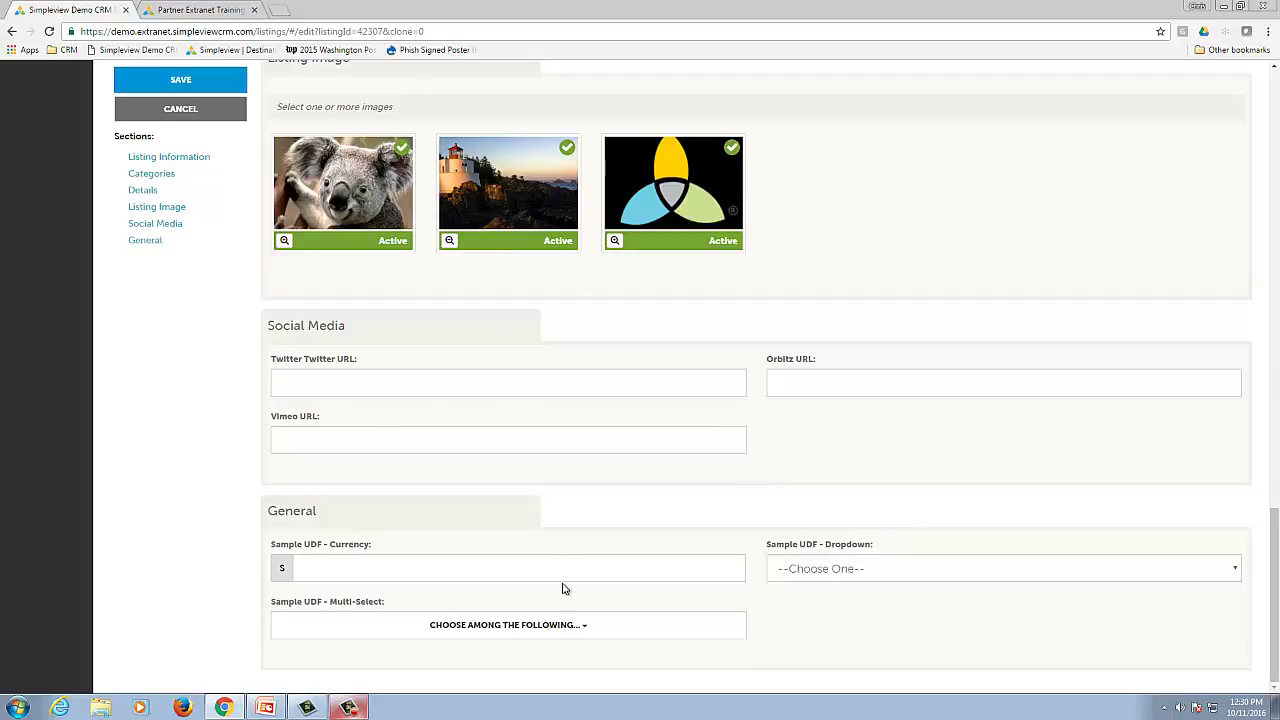
scroll(503, 371, "up", 6)
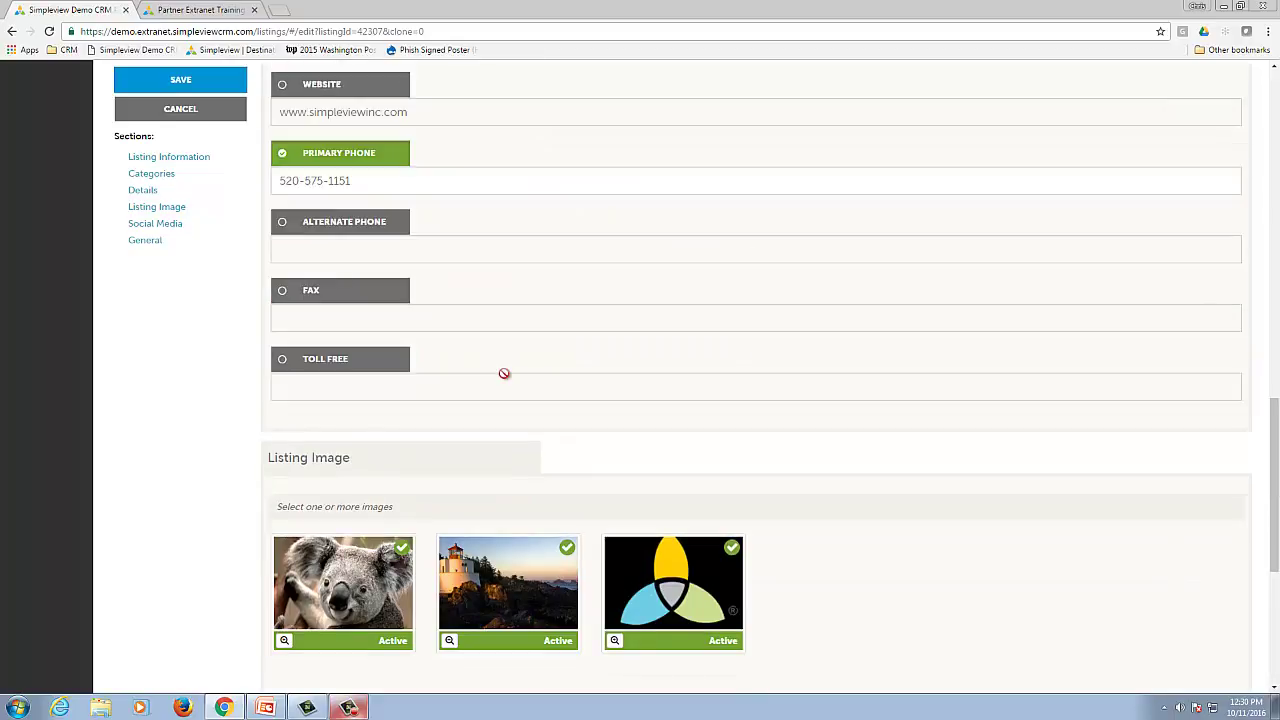
scroll(504, 373, "up", 15)
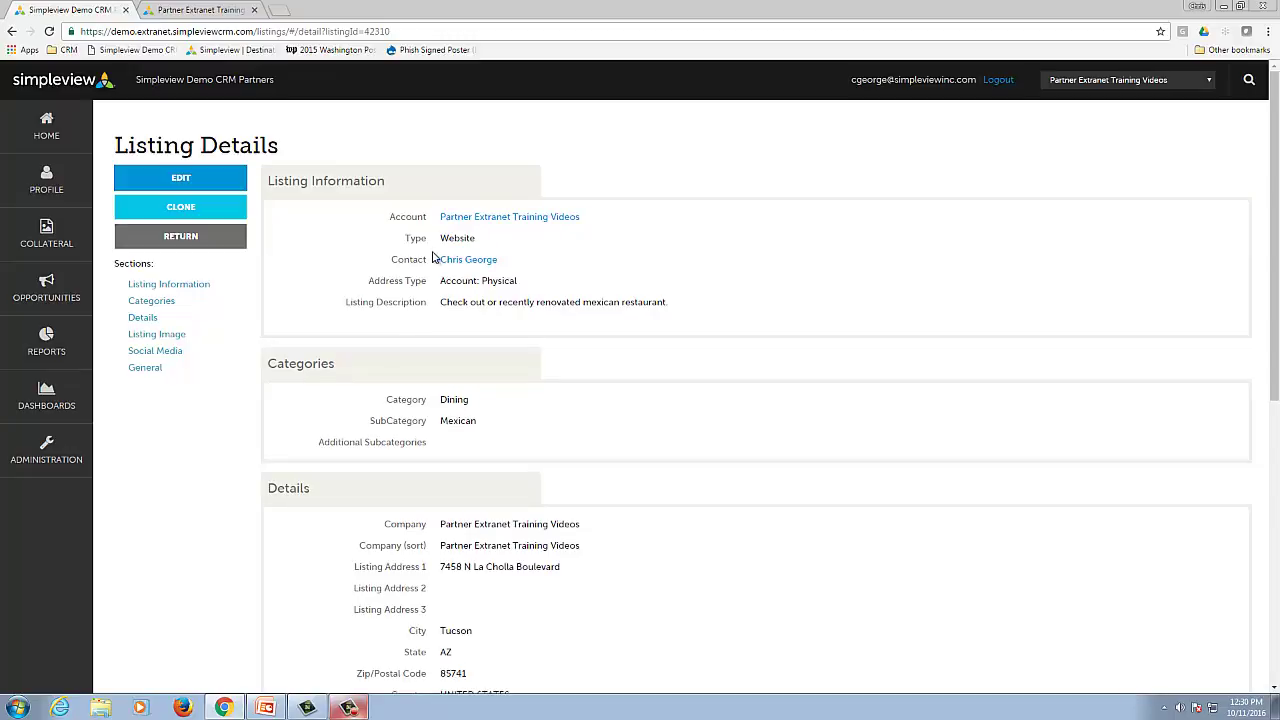
Step: Check the description on the public listing page against the saved listing's details in the extranet
left_click(196, 12)
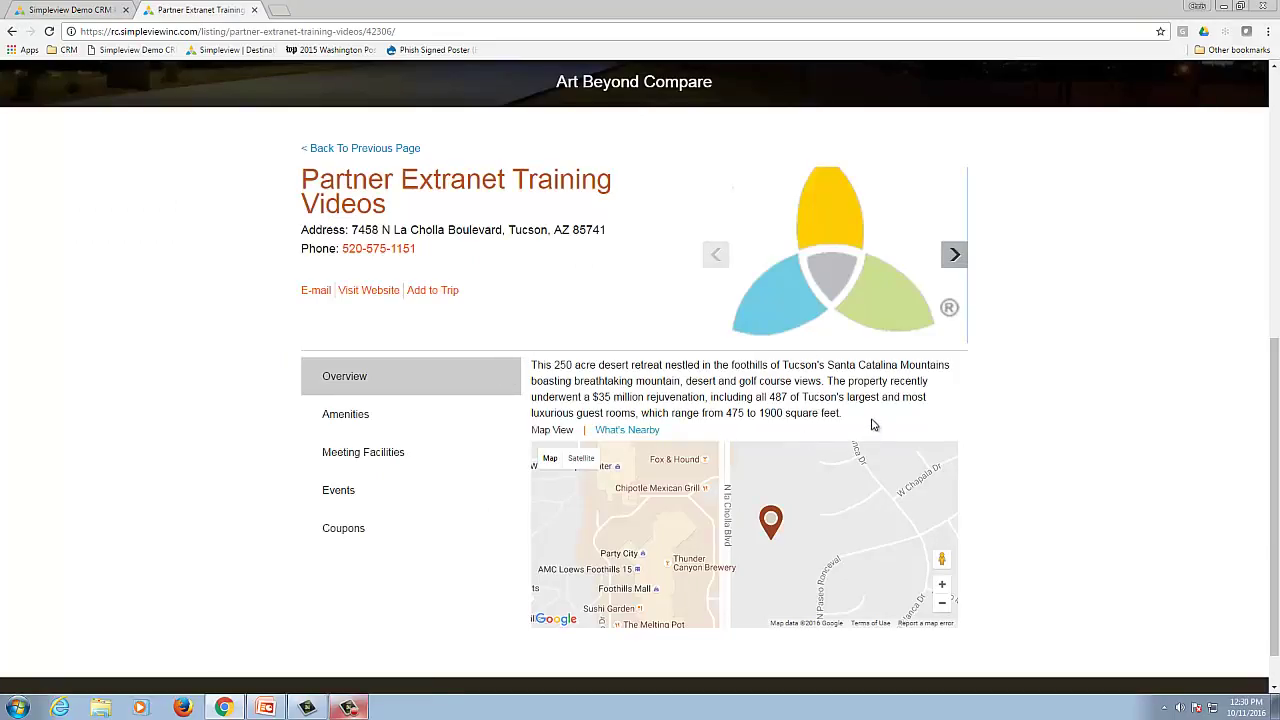
left_click_drag(874, 420, 535, 362)
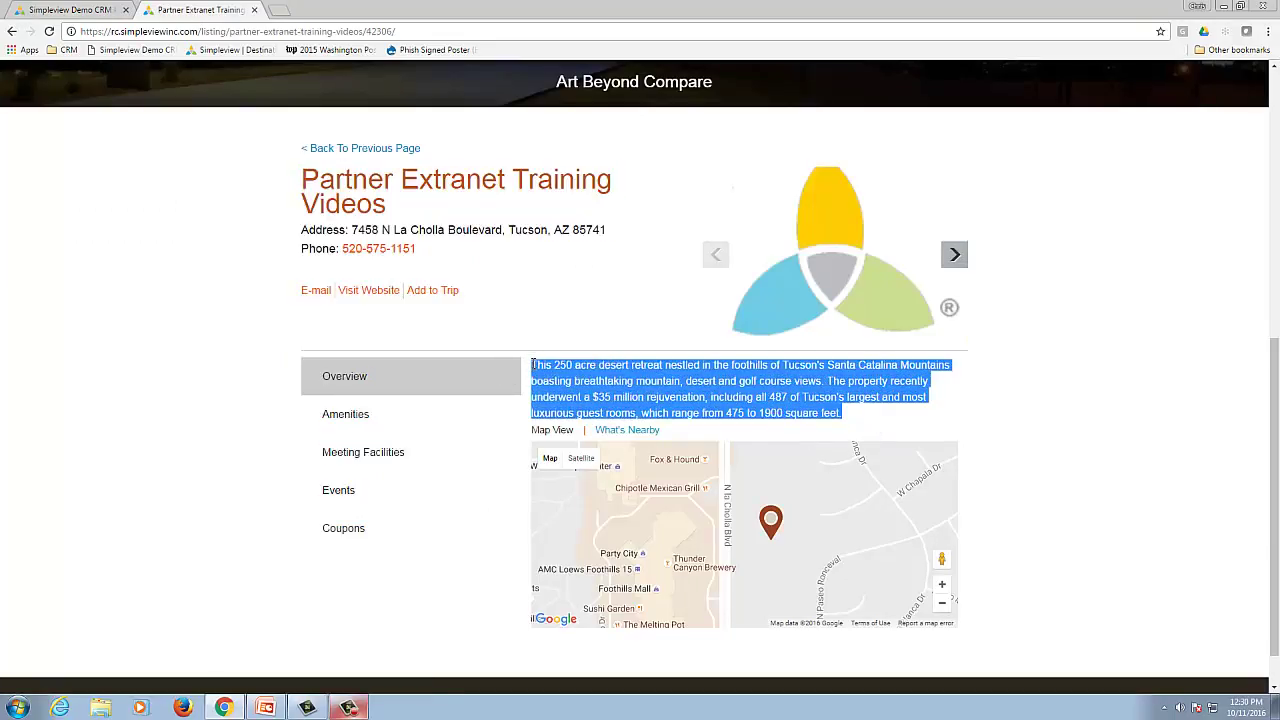
left_click(600, 378)
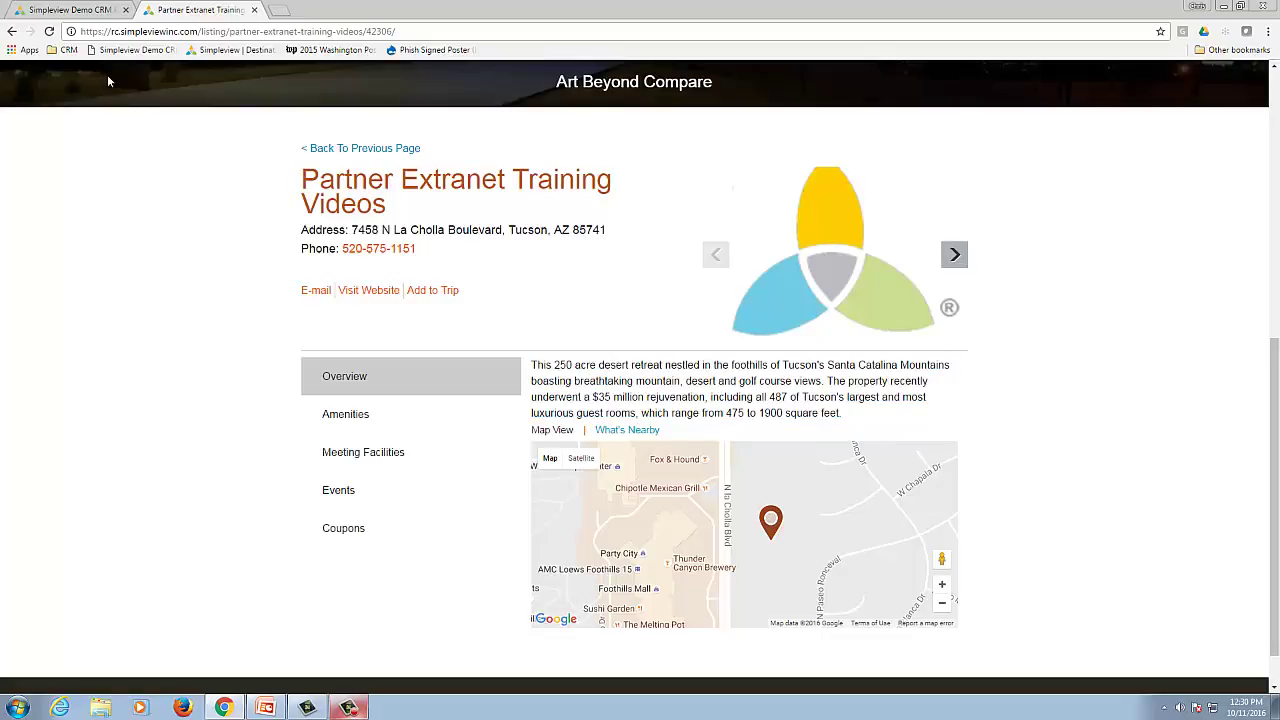
left_click(88, 12)
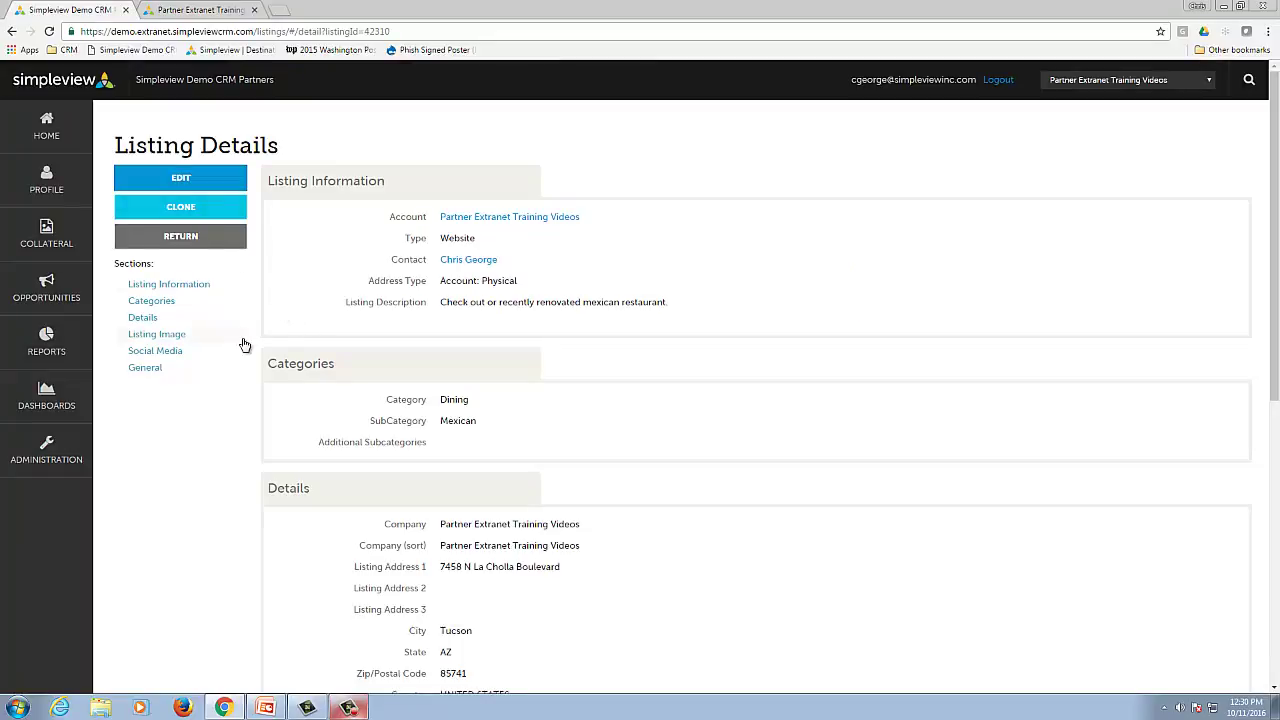
left_click(185, 12)
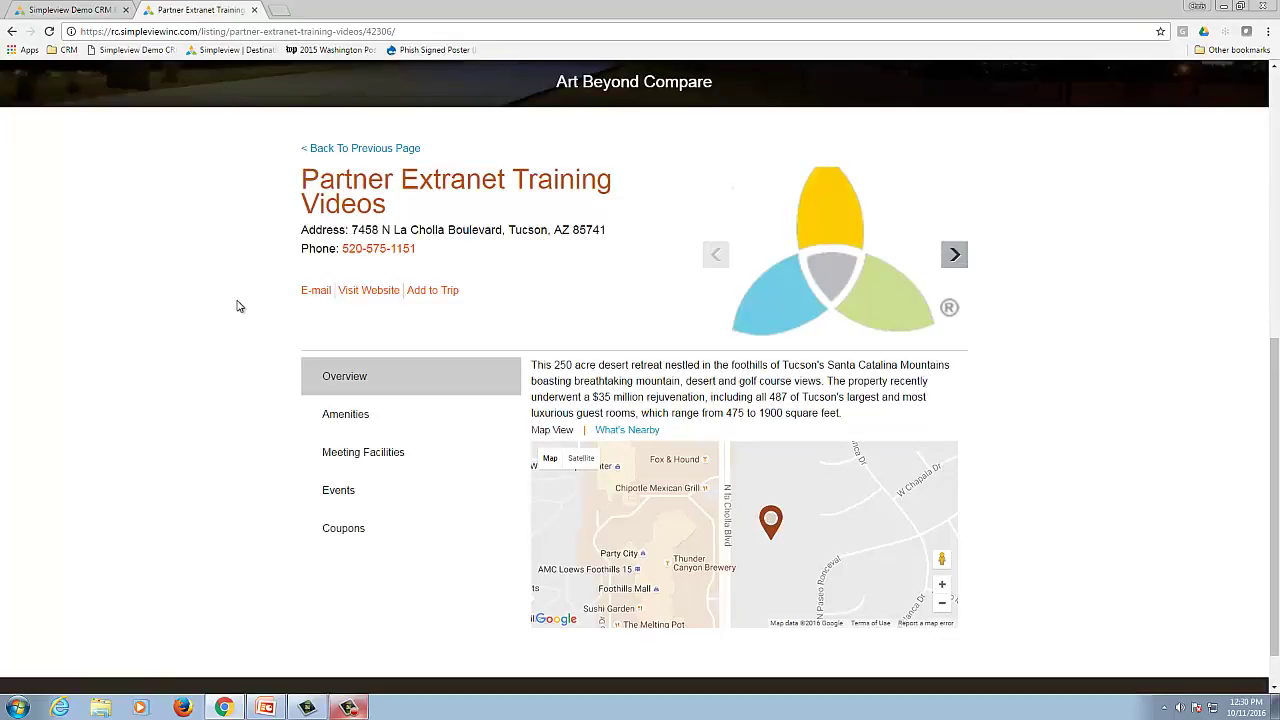
left_click(349, 707)
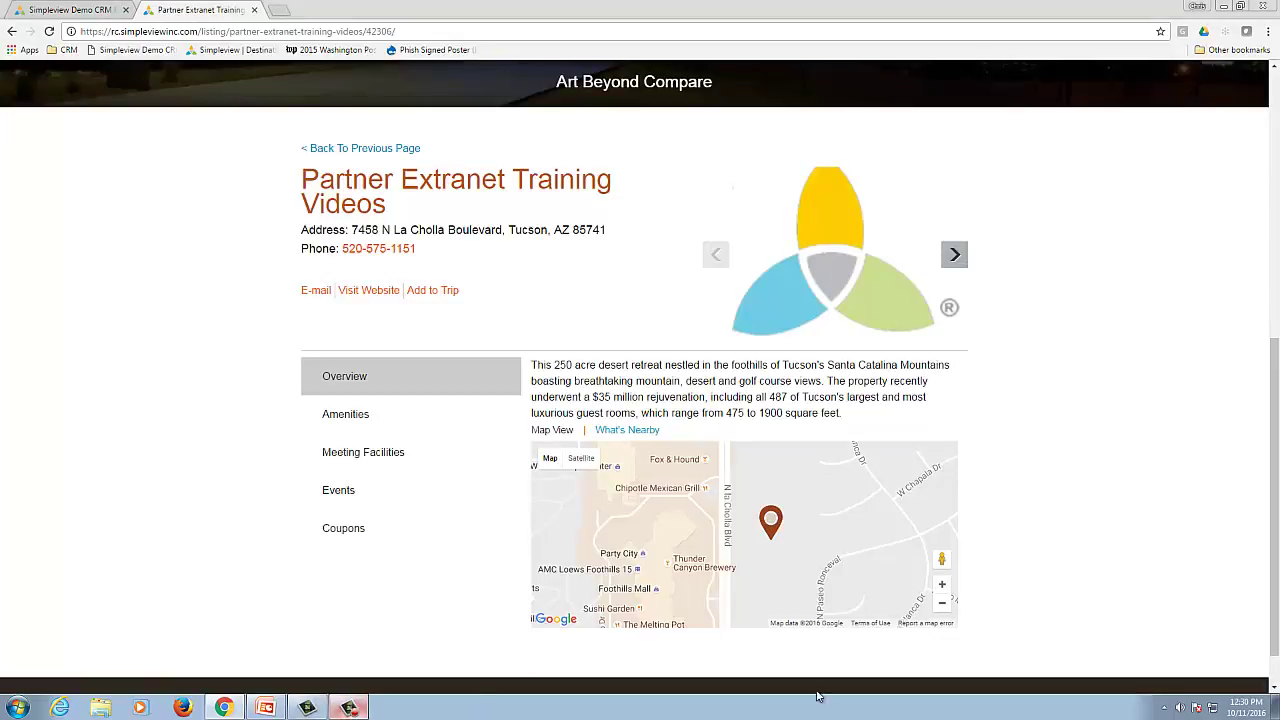
Step: Go back to the extranet's collateral Listings and view the details of the "Thing to see and do" listing
left_click(72, 11)
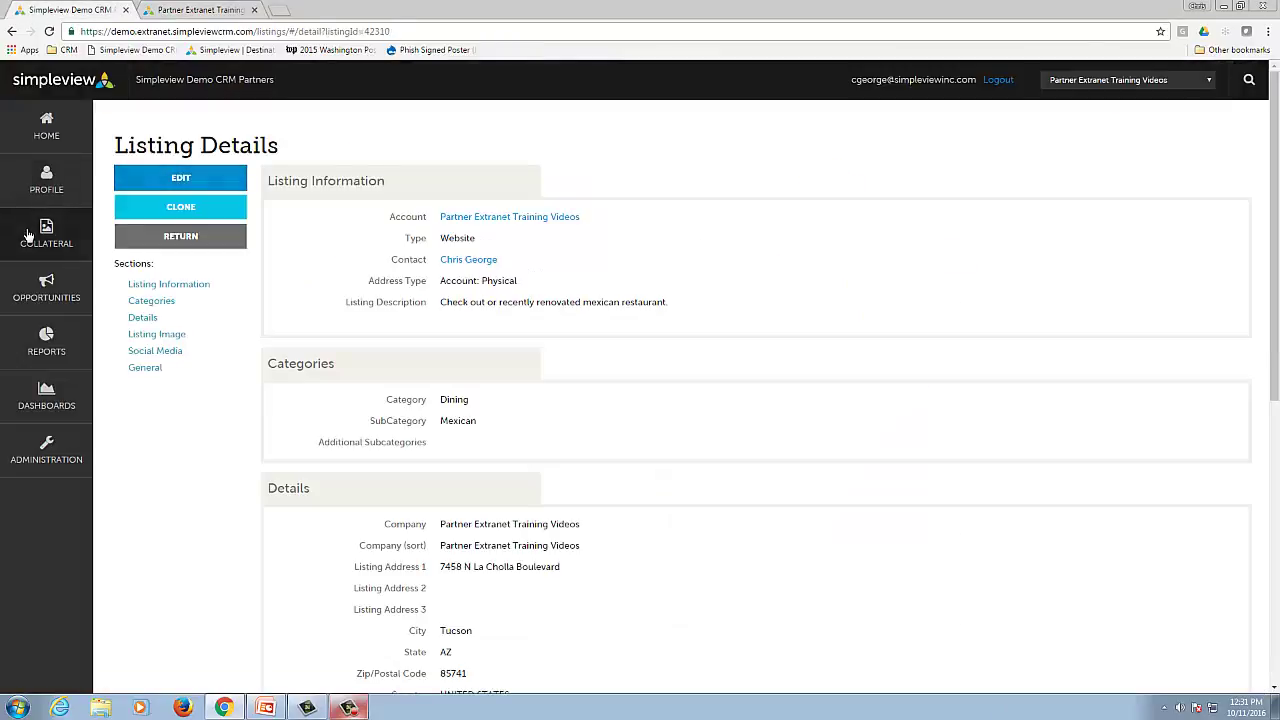
left_click(44, 288)
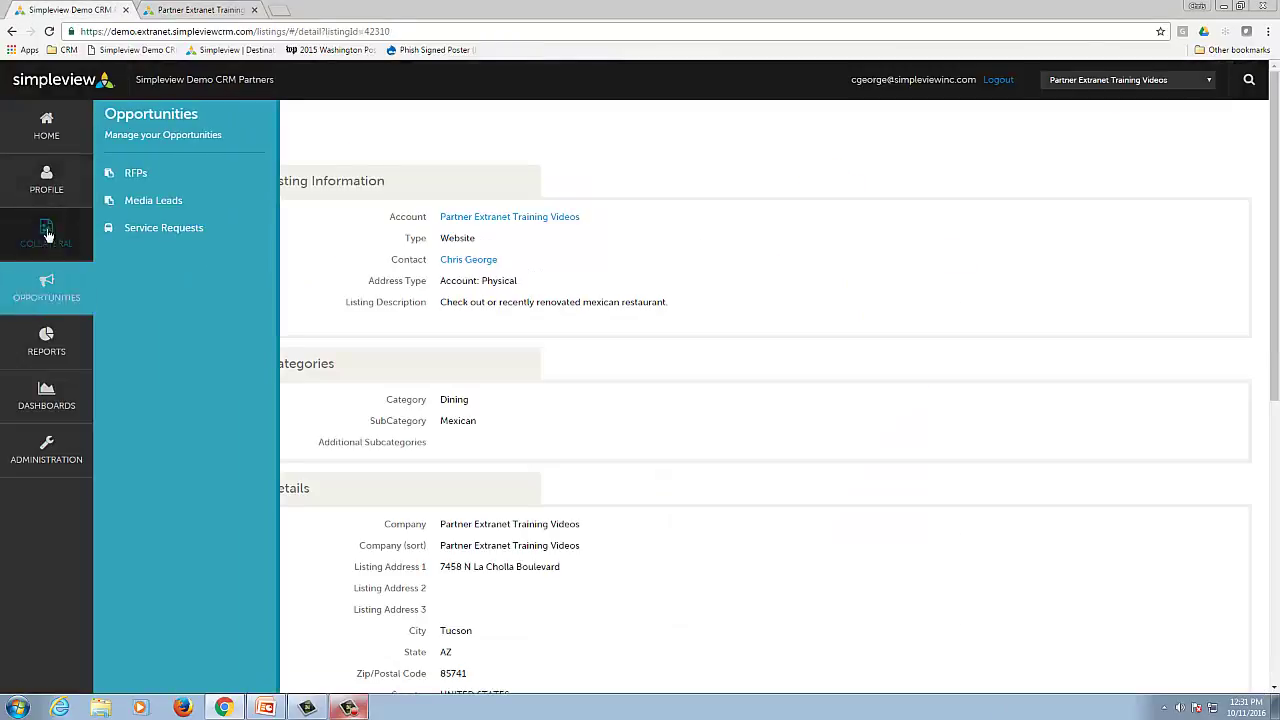
left_click(48, 234)
left_click(143, 184)
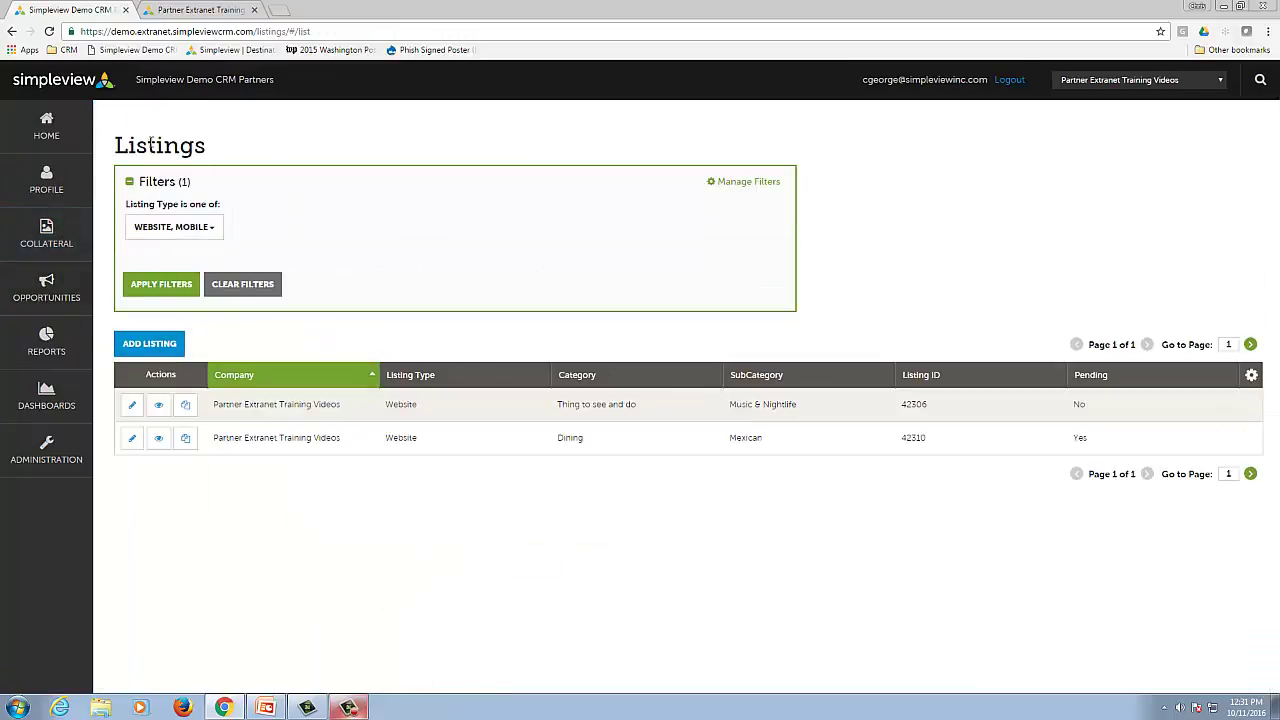
left_click(158, 404)
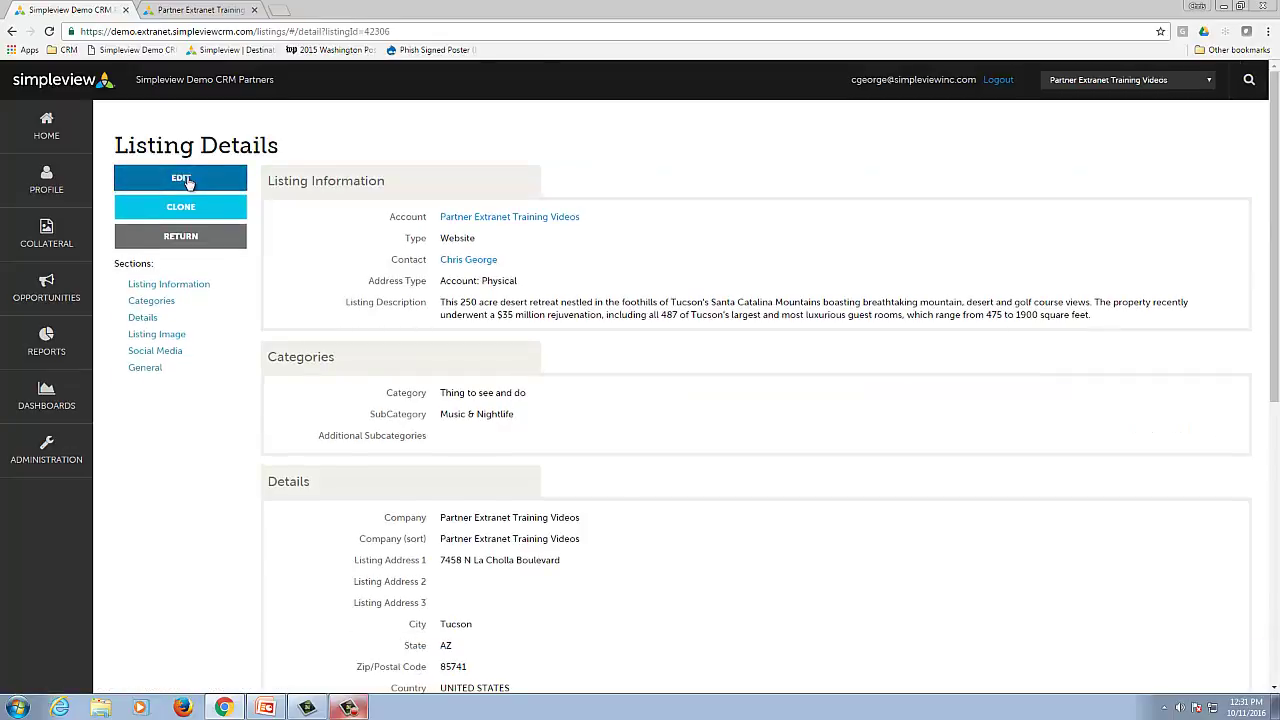
Step: Return to the Listings list, open the pending Dining listing for editing, and select its full description text
left_click(180, 238)
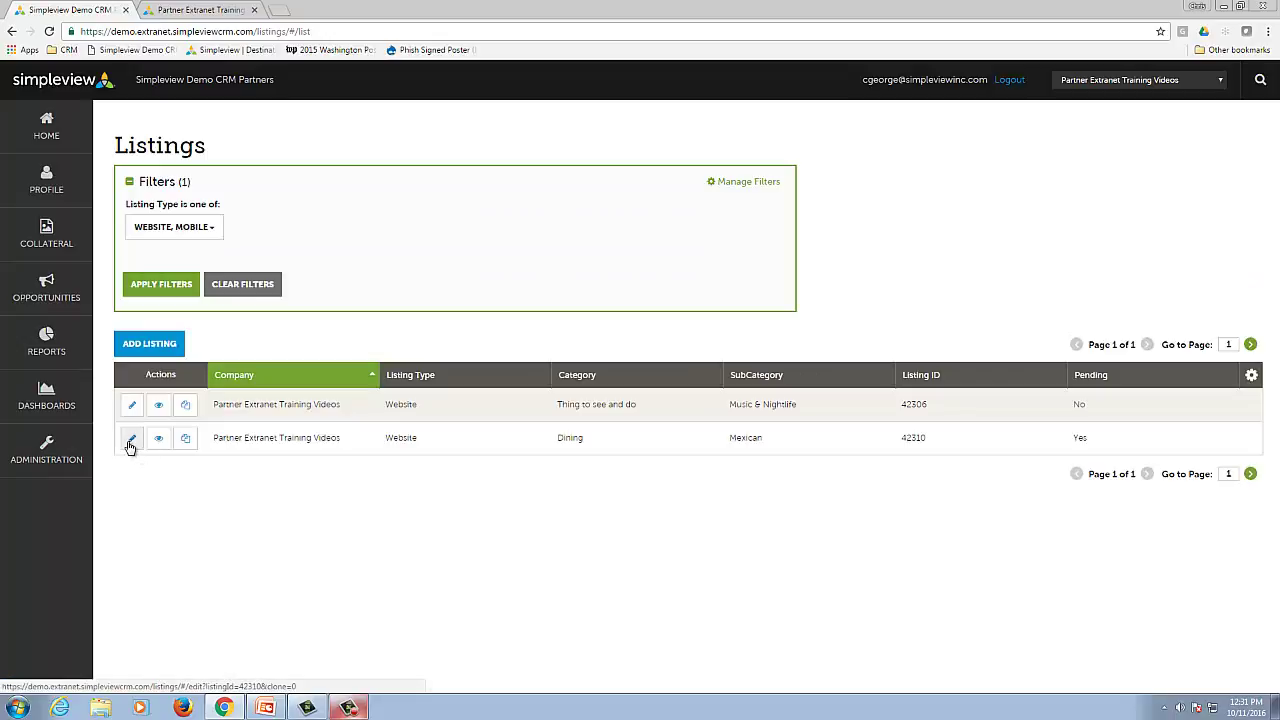
left_click(130, 440)
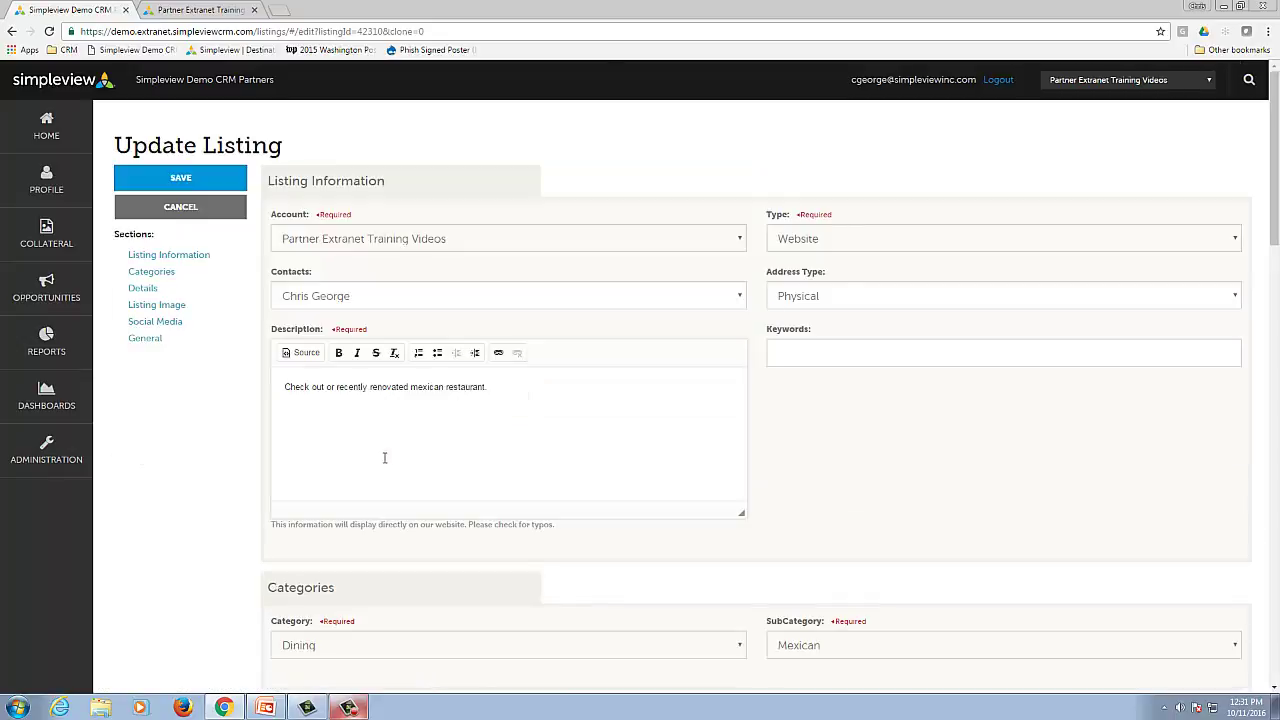
left_click_drag(590, 388, 243, 367)
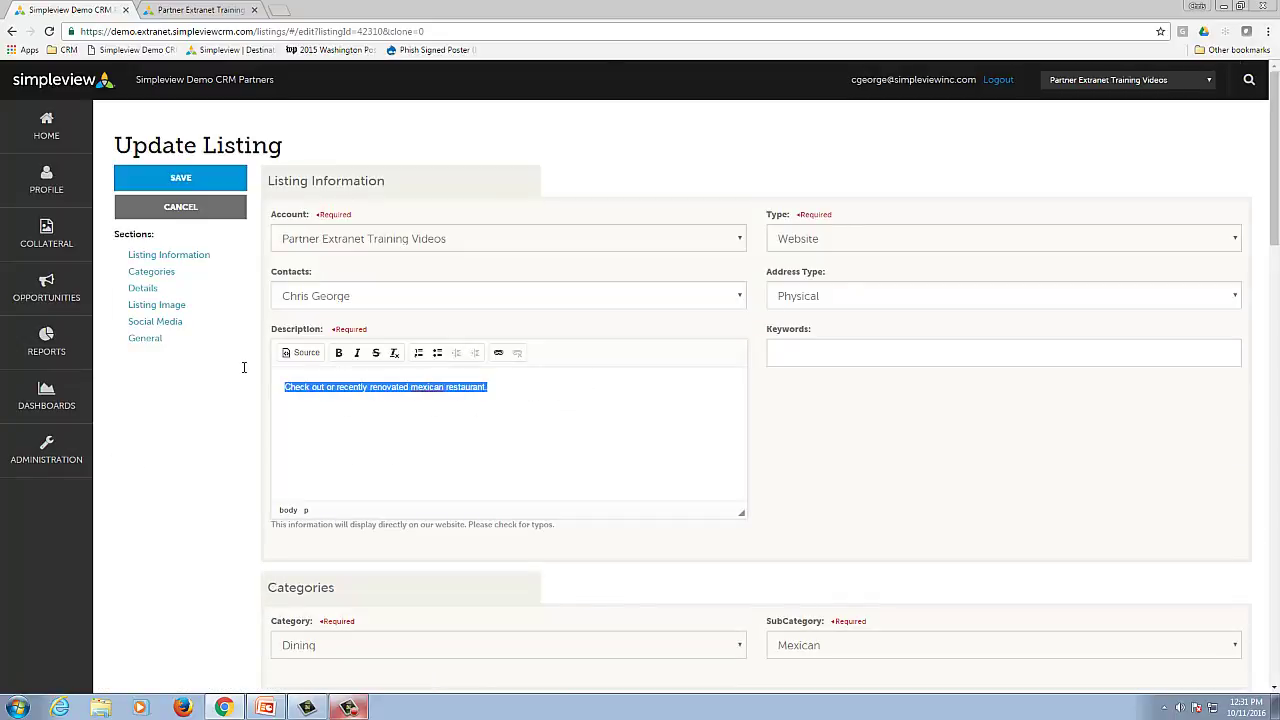
Step: Review the pending Dining listing's description, category, details and listing images without changing them, and try to save the listing
left_click(239, 381)
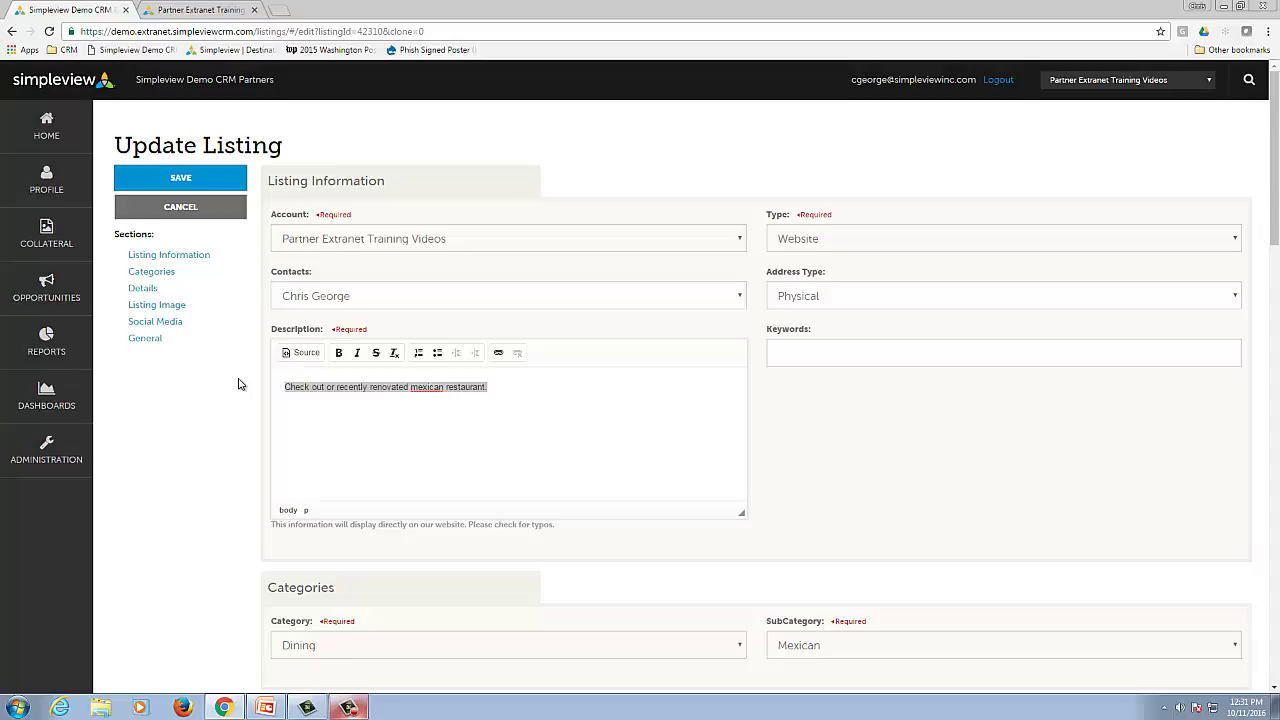
left_click(390, 423)
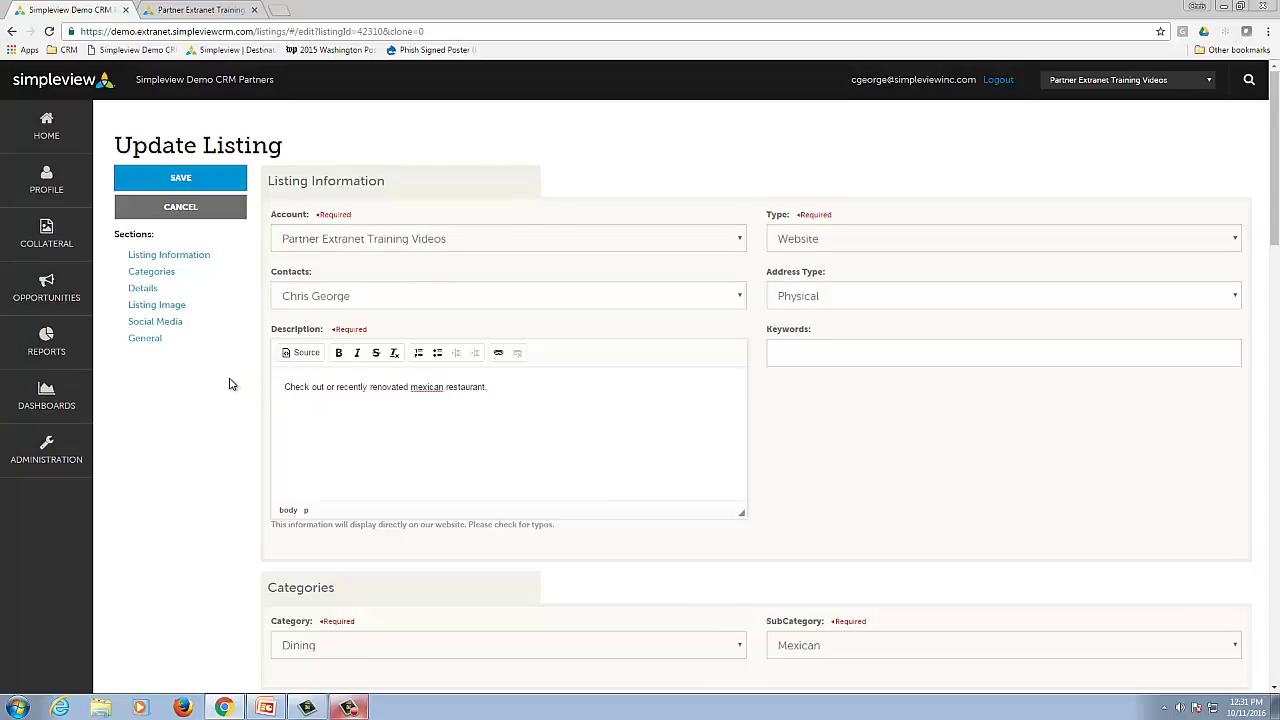
scroll(229, 384, "down", 5)
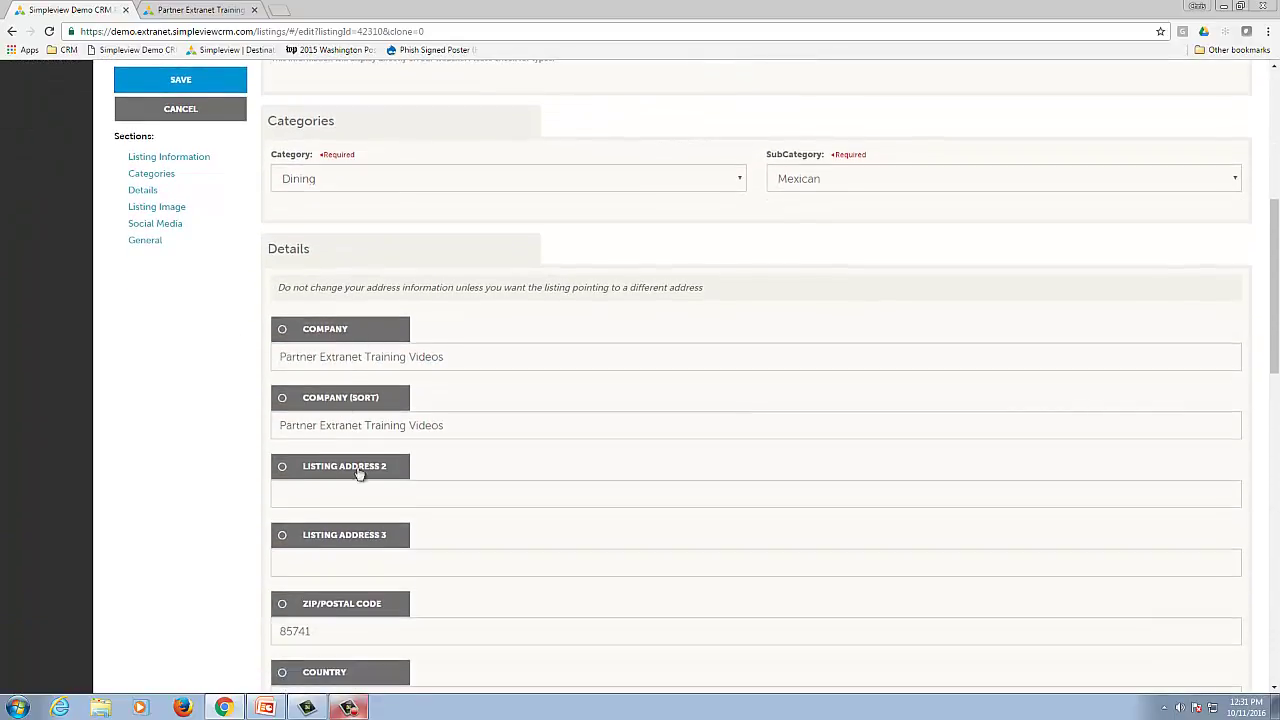
scroll(460, 489, "up", 5)
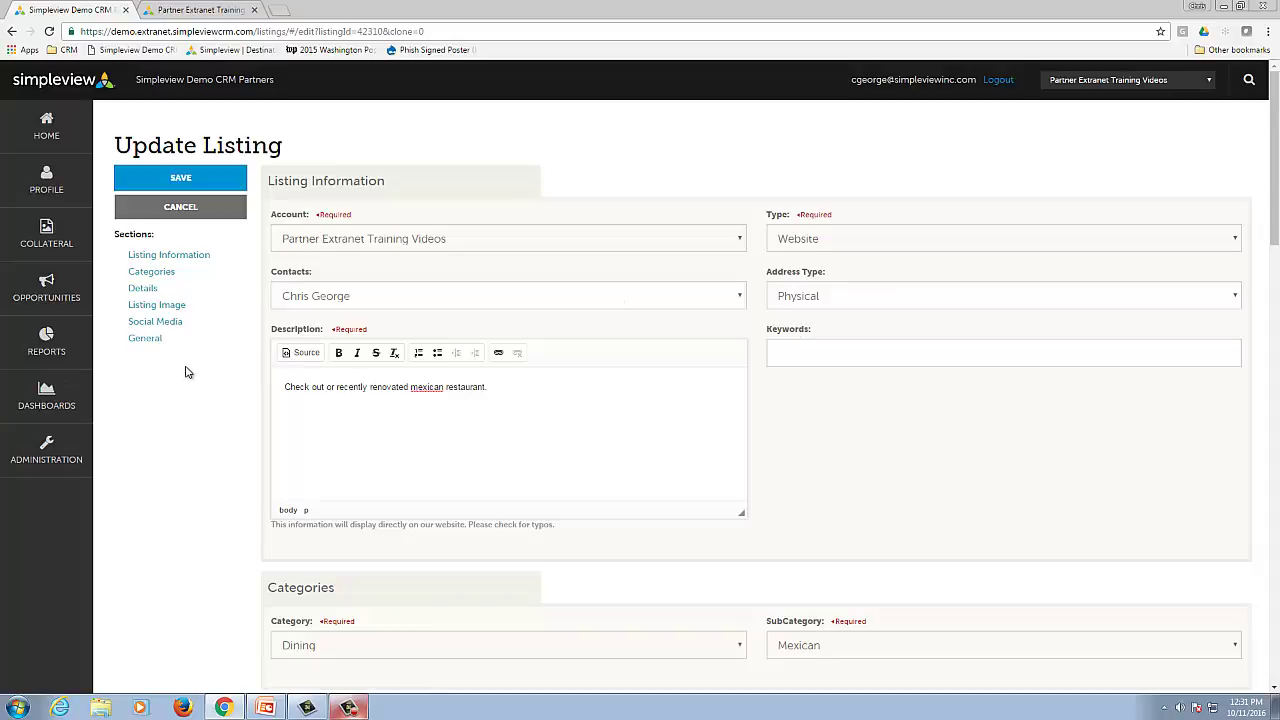
scroll(186, 371, "down", 15)
scroll(186, 371, "down", 1)
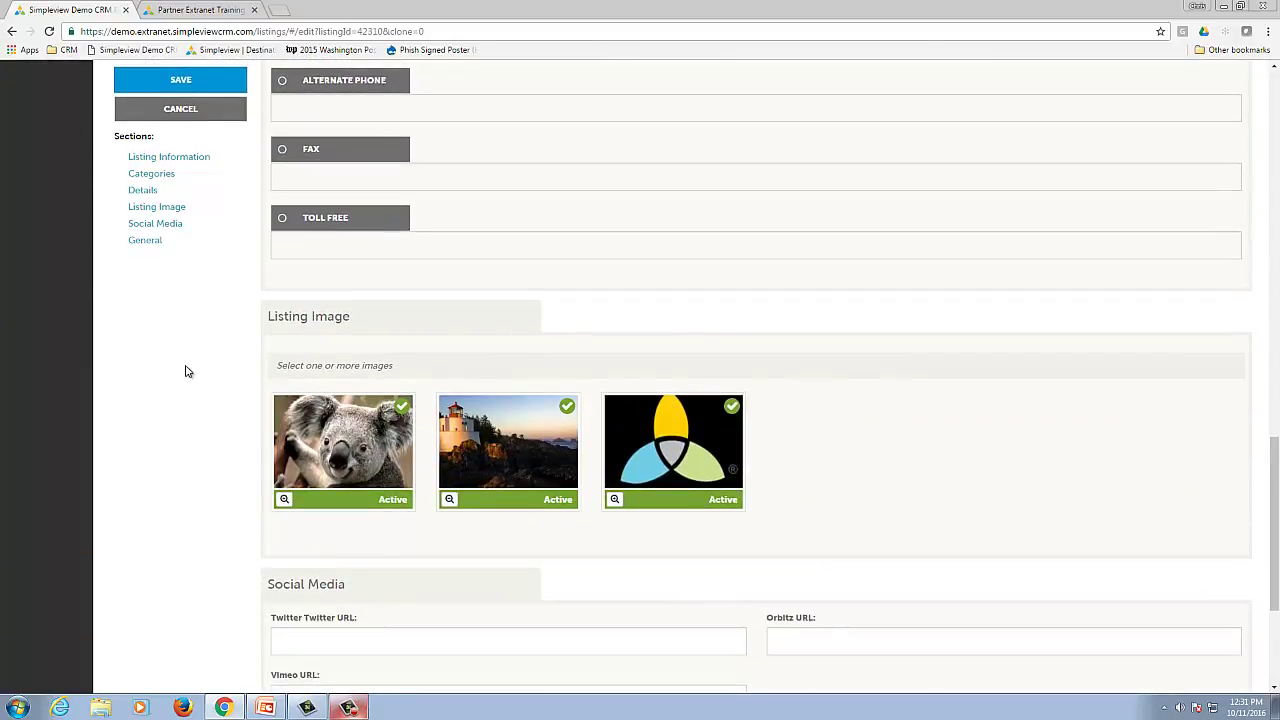
scroll(185, 371, "up", 15)
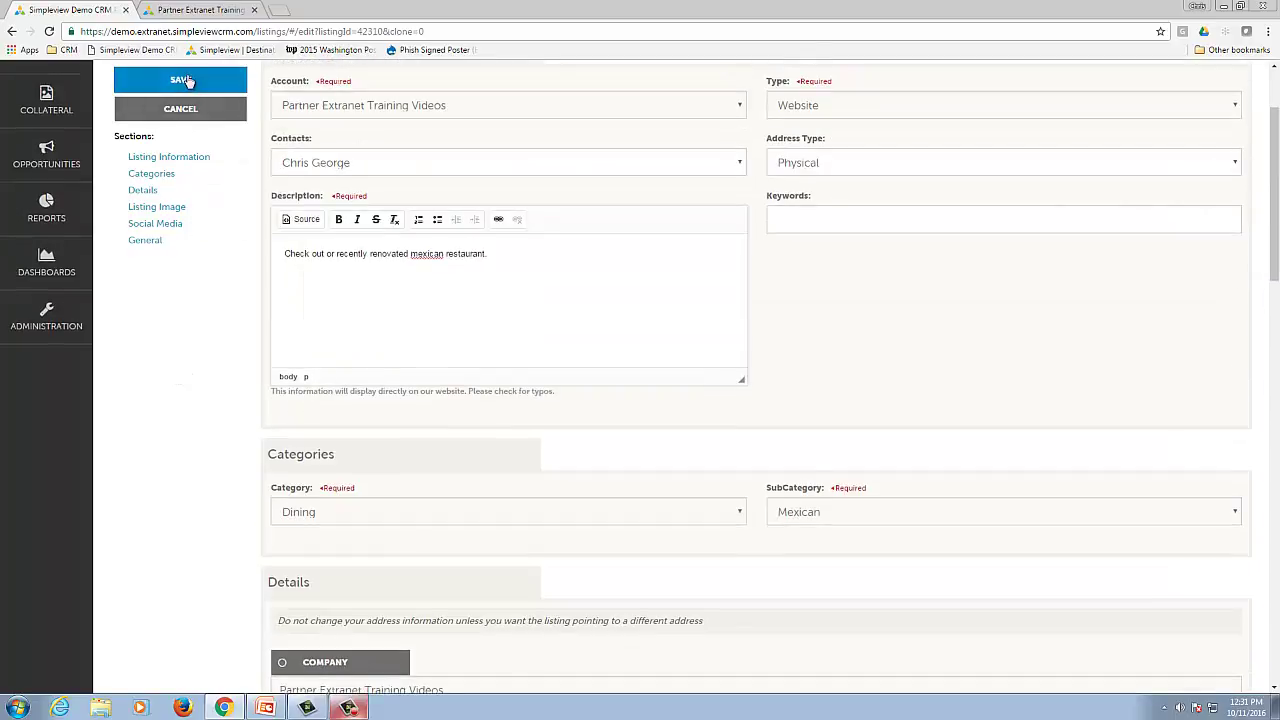
left_click(187, 81)
scroll(180, 163, "up", 2)
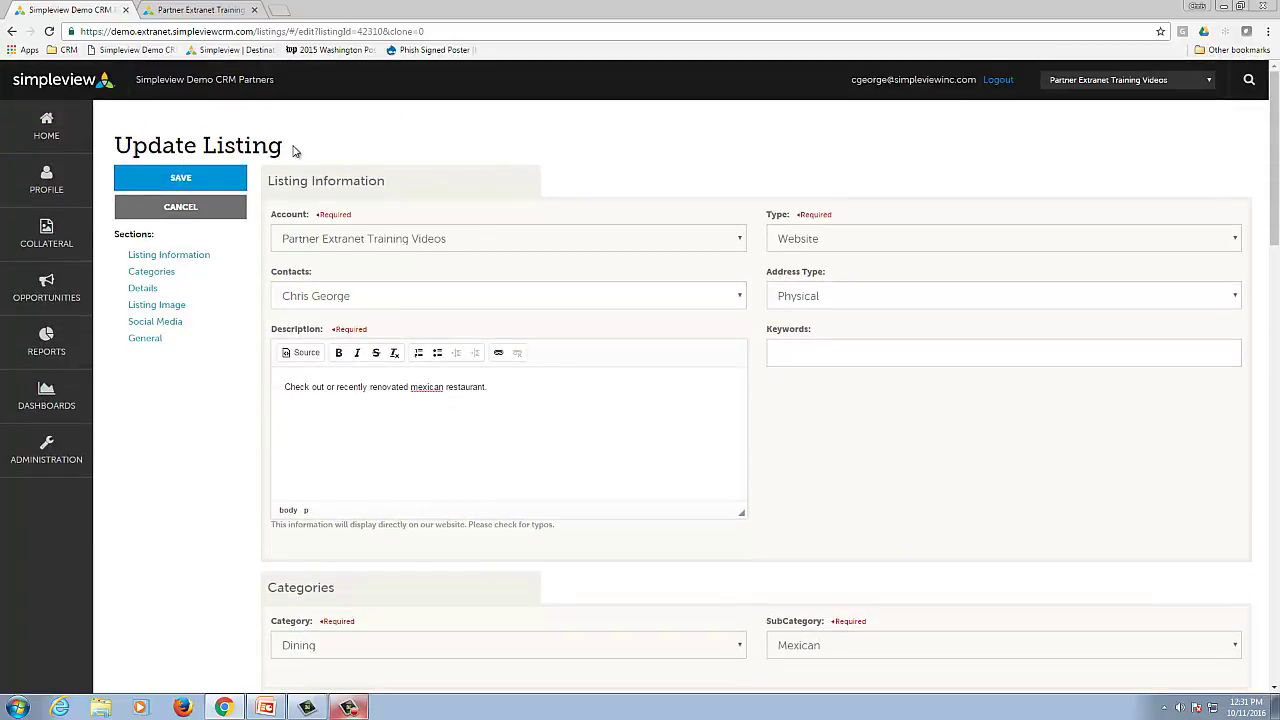
Step: View the partner's public listing page once more and return to the Dining listing's update form in the extranet
left_click_drag(296, 150, 120, 127)
left_click(222, 114)
left_click(210, 11)
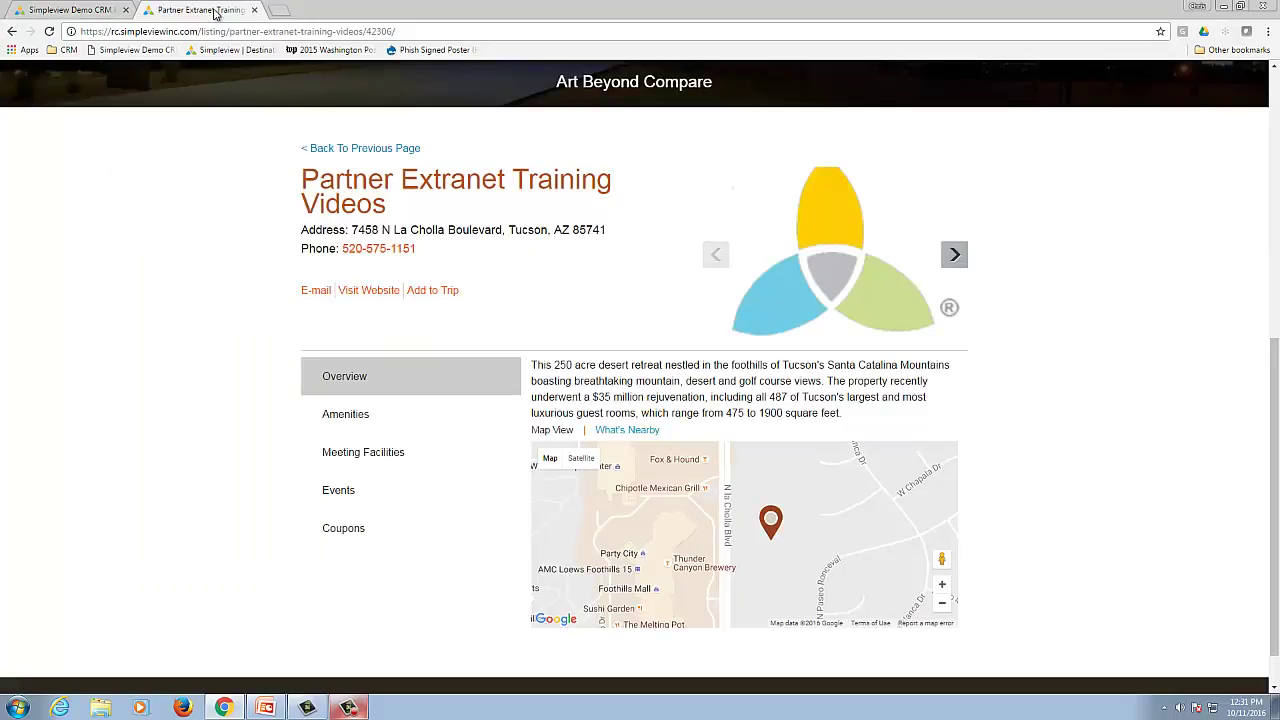
left_click(90, 12)
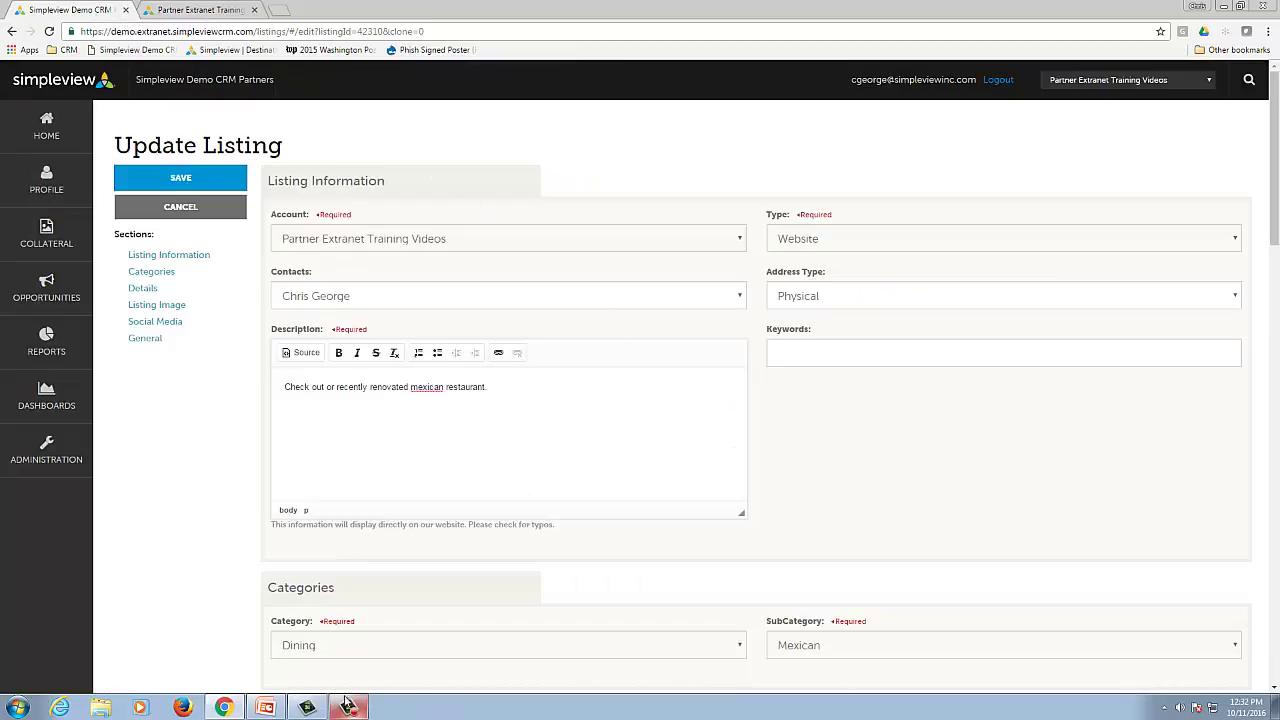